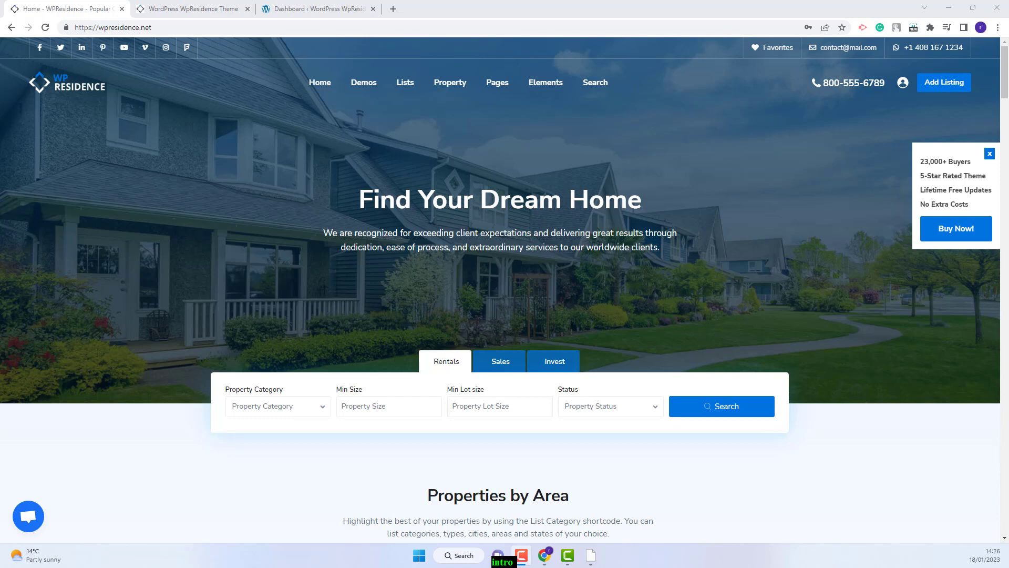
# - Switch to the WpResidence demo homepage tab and bring up the Edit with Elementor options
pyautogui.hotkey('ctrl', 'Tab')
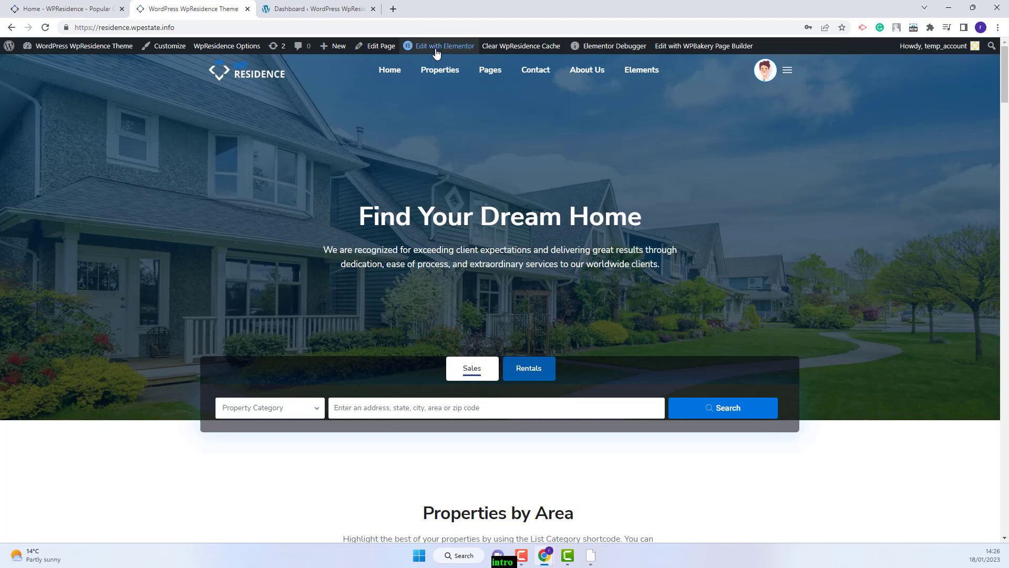
pyautogui.moveTo(436, 50)
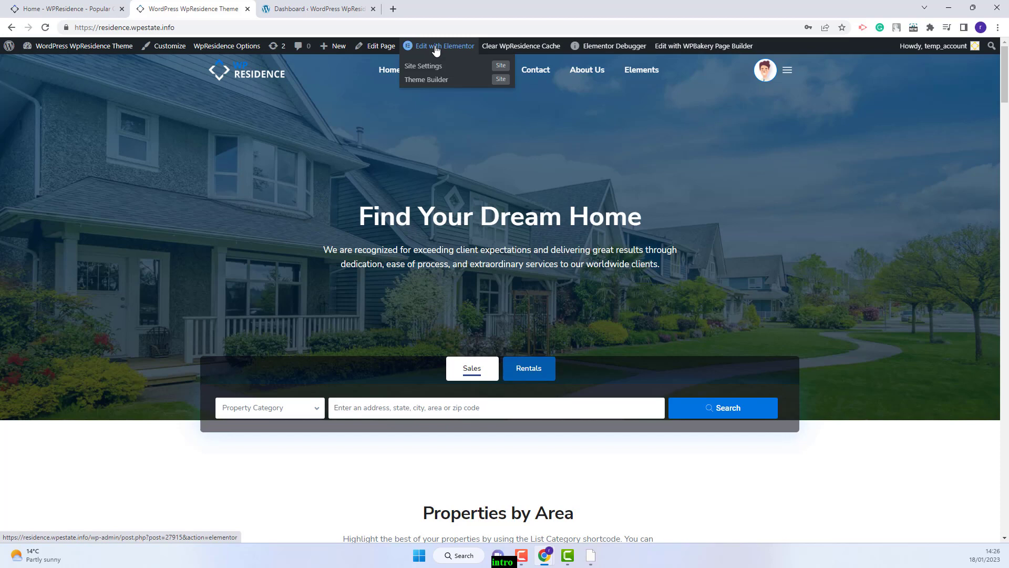
pyautogui.rightClick(435, 50)
# - Open the homepage in Elementor in a new tab and scroll down to Latest Properties
pyautogui.click(465, 56)
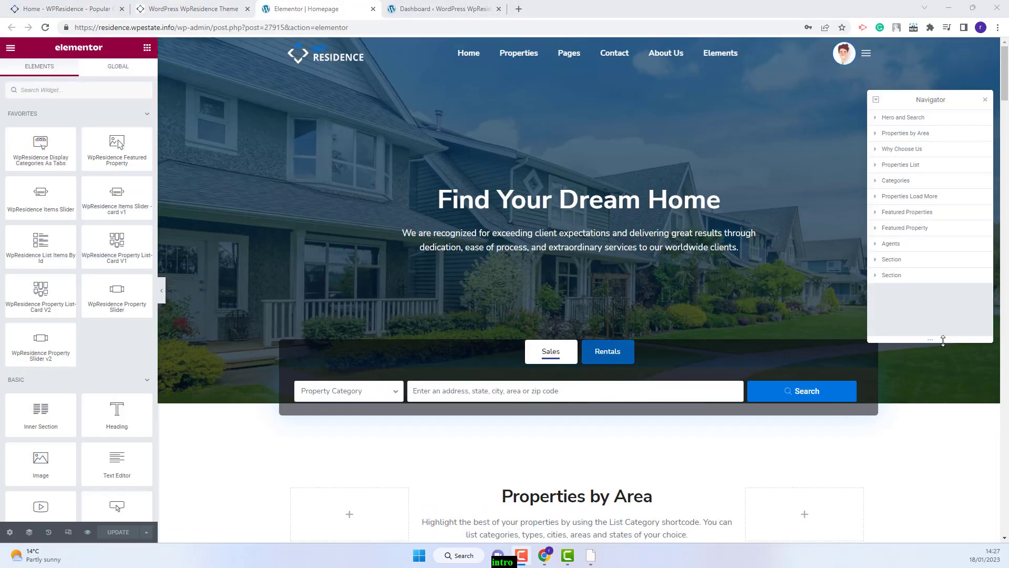
pyautogui.scroll(-5, 738, 371)
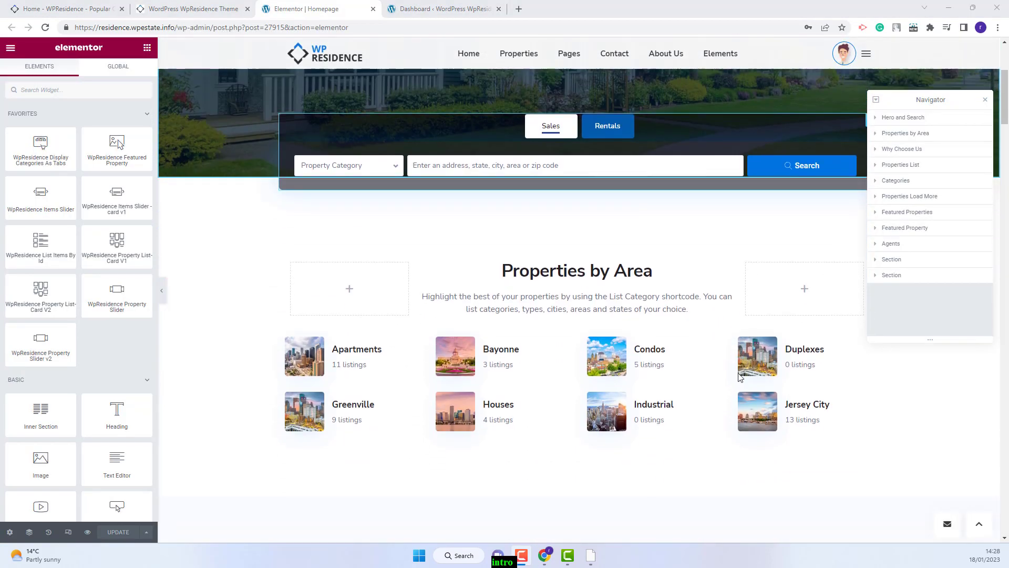
pyautogui.scroll(-13, 739, 375)
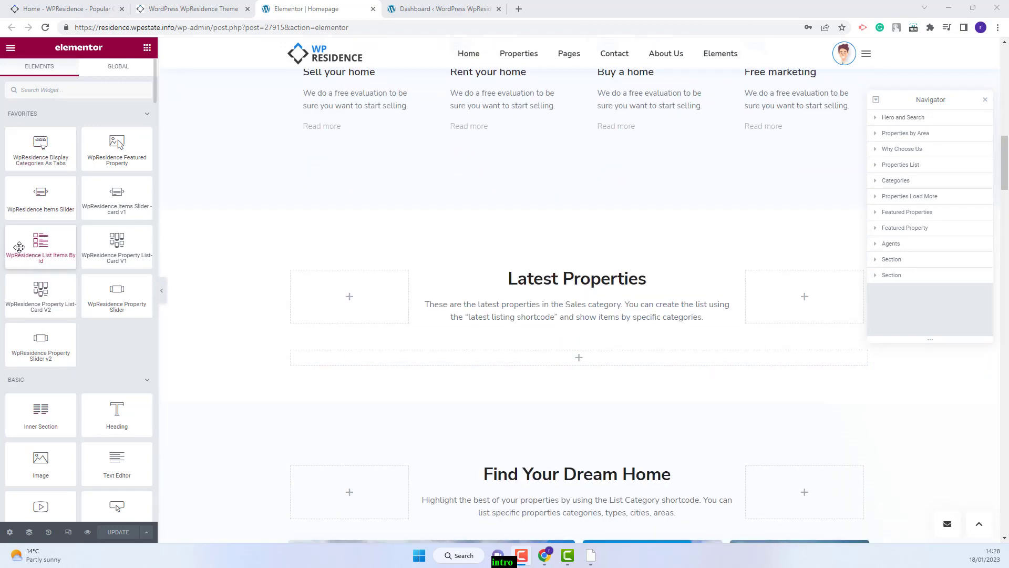
# - Place a List Items By Id widget under Latest Properties, titled 'List by ID', item type properties
pyautogui.moveTo(19, 247); pyautogui.dragTo(412, 363)
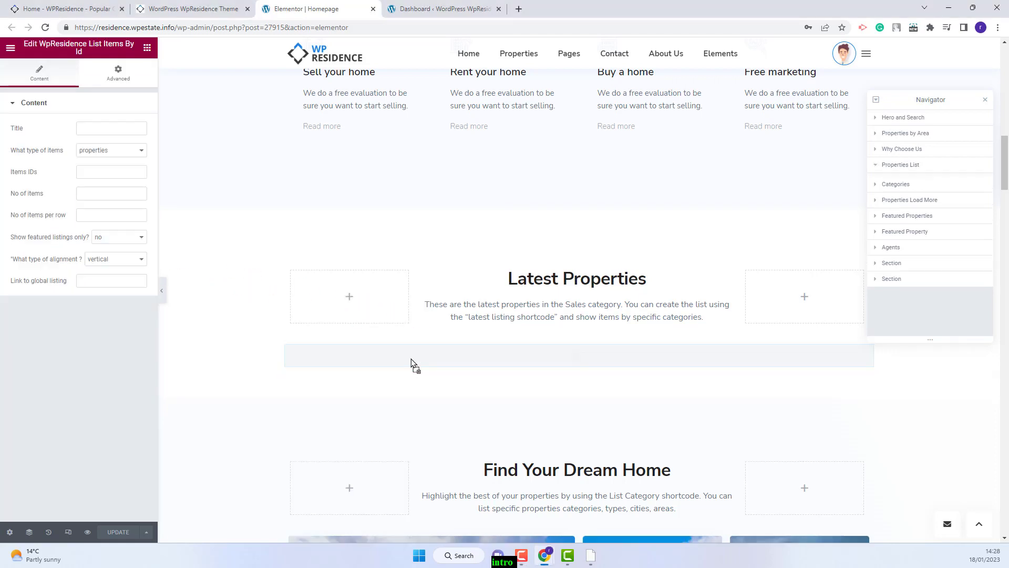
pyautogui.click(92, 126)
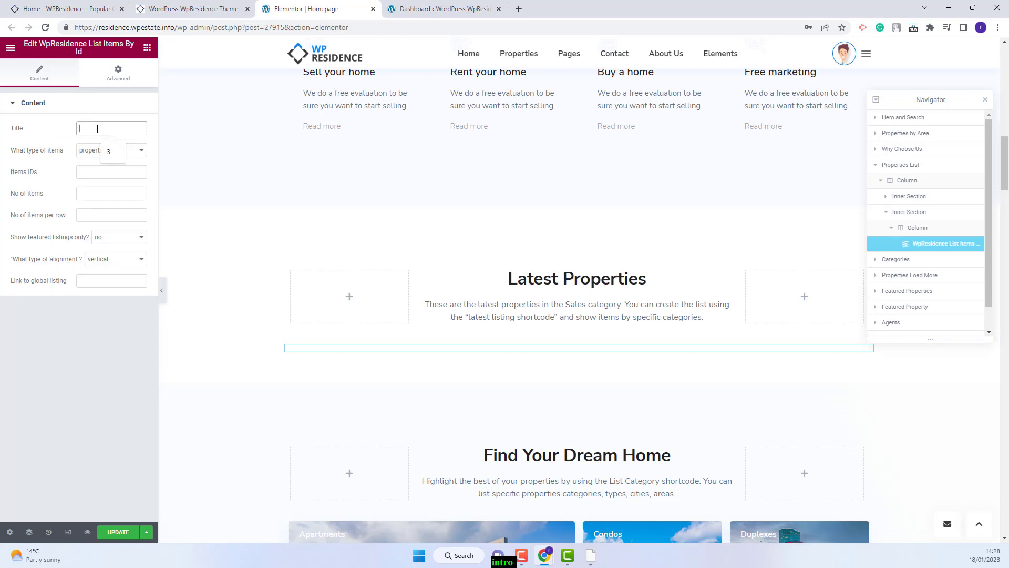
pyautogui.write('List by ID')
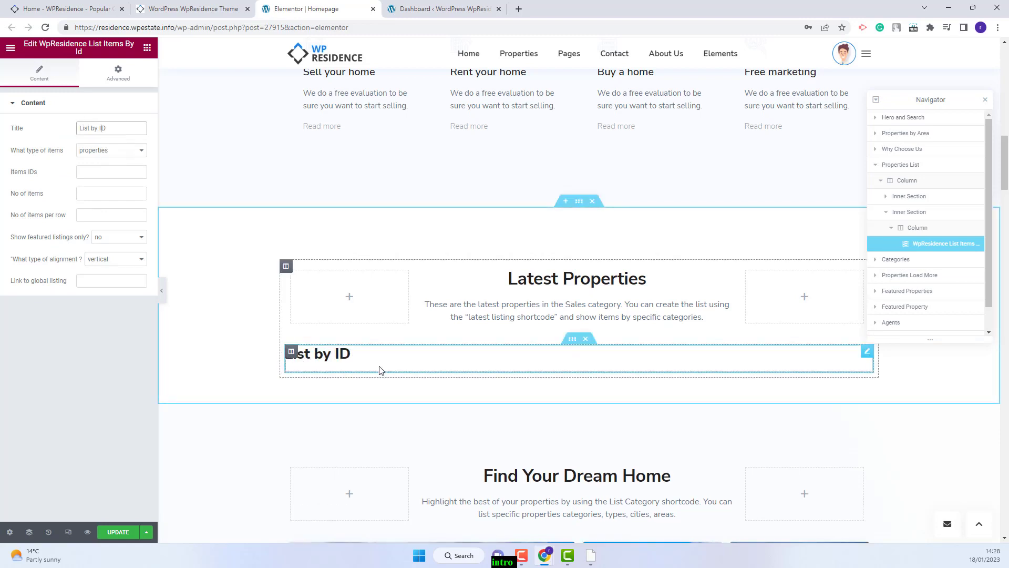
pyautogui.click(129, 153)
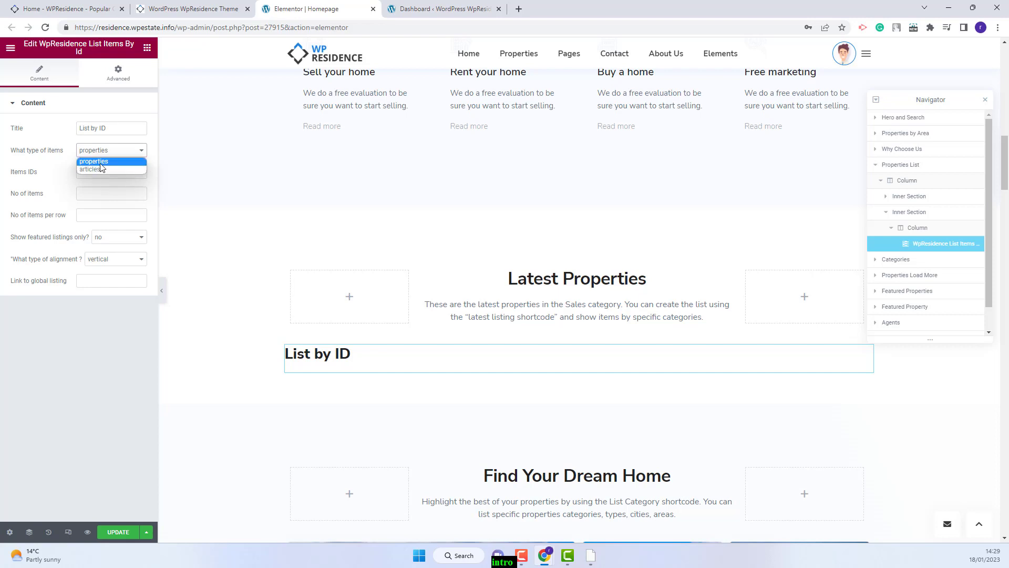
pyautogui.click(100, 163)
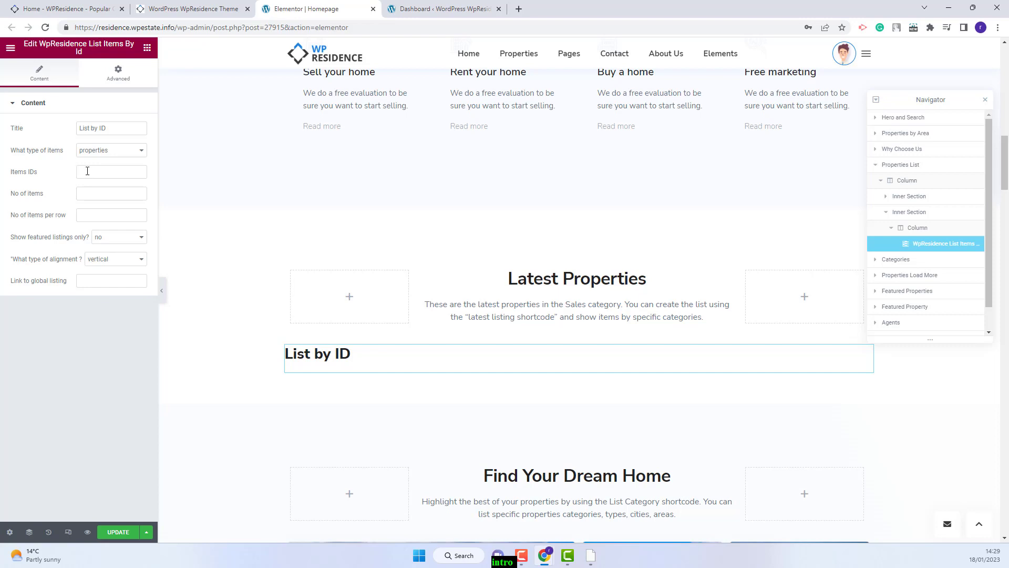
# - Copy property ID 29499 from the Properties list, then bring up paste options in Items IDs
pyautogui.click(452, 9)
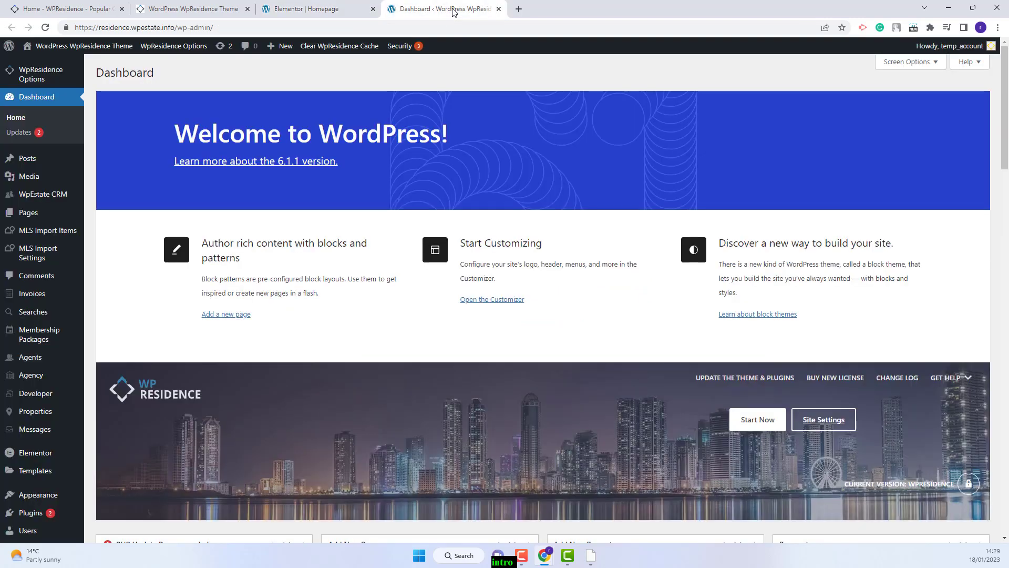
pyautogui.moveTo(42, 414)
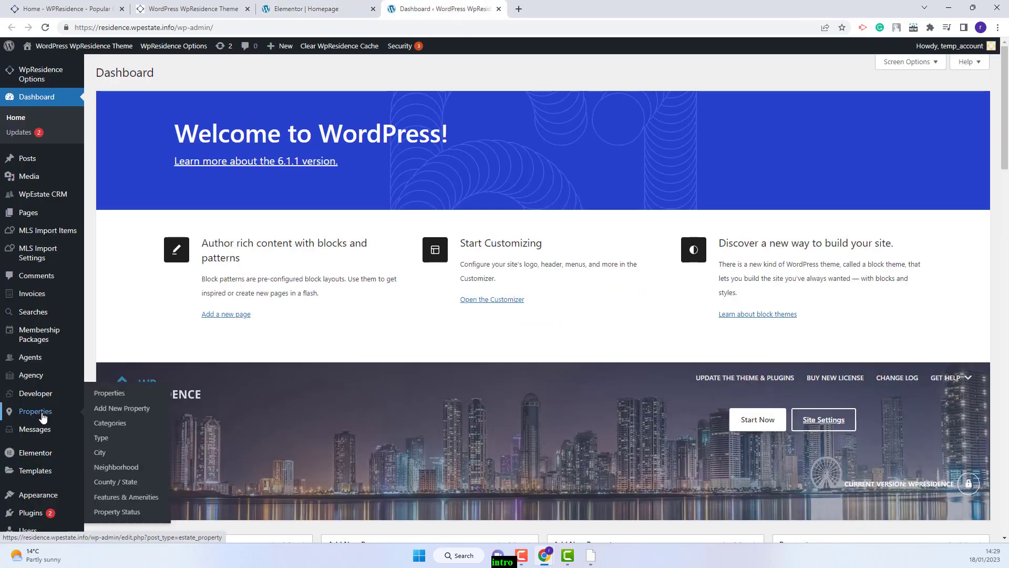
pyautogui.click(116, 394)
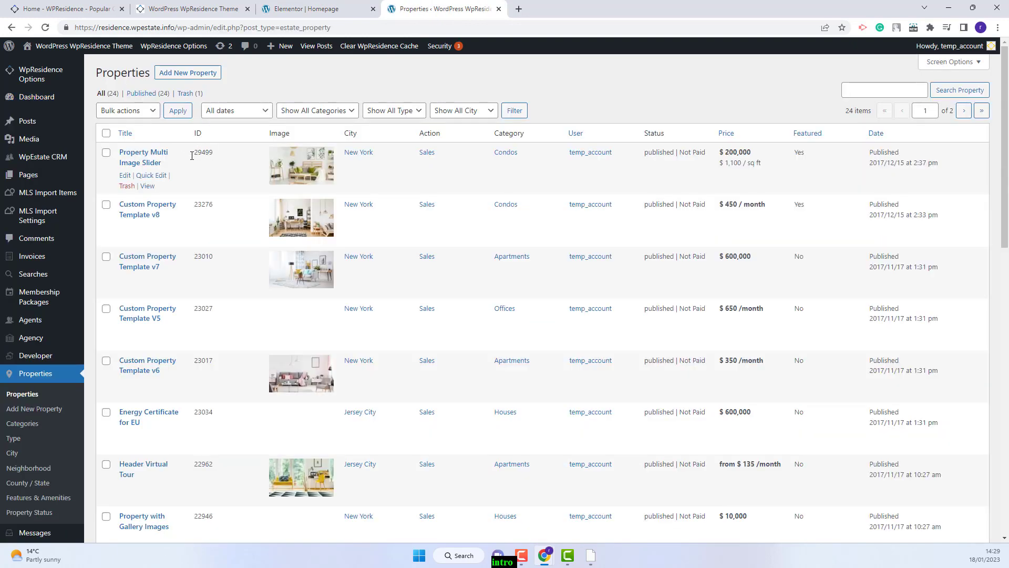
pyautogui.moveTo(192, 156); pyautogui.dragTo(218, 156)
pyautogui.hotkey('ctrl', 'c')
pyautogui.rightClick(198, 154)
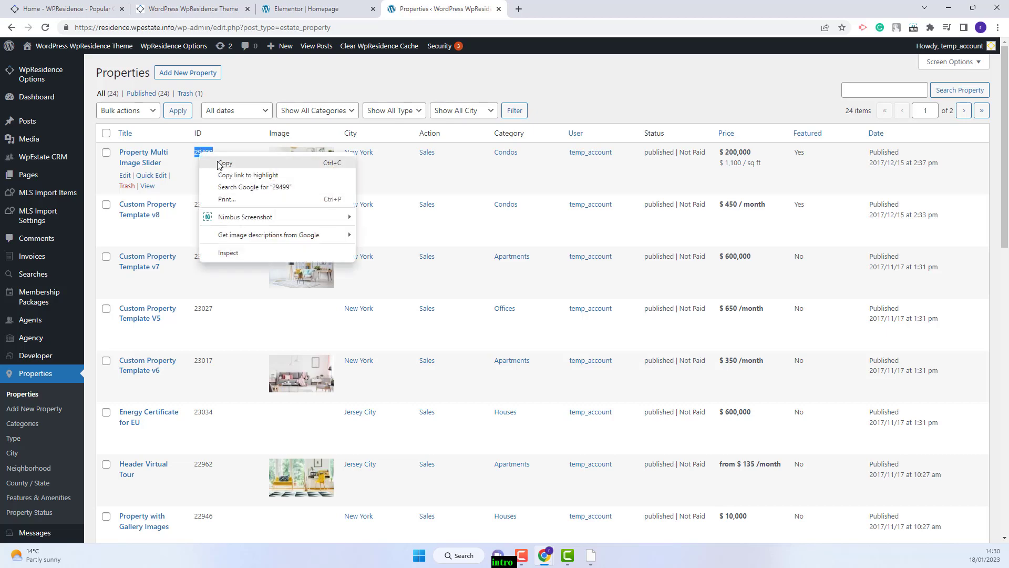
pyautogui.click(225, 163)
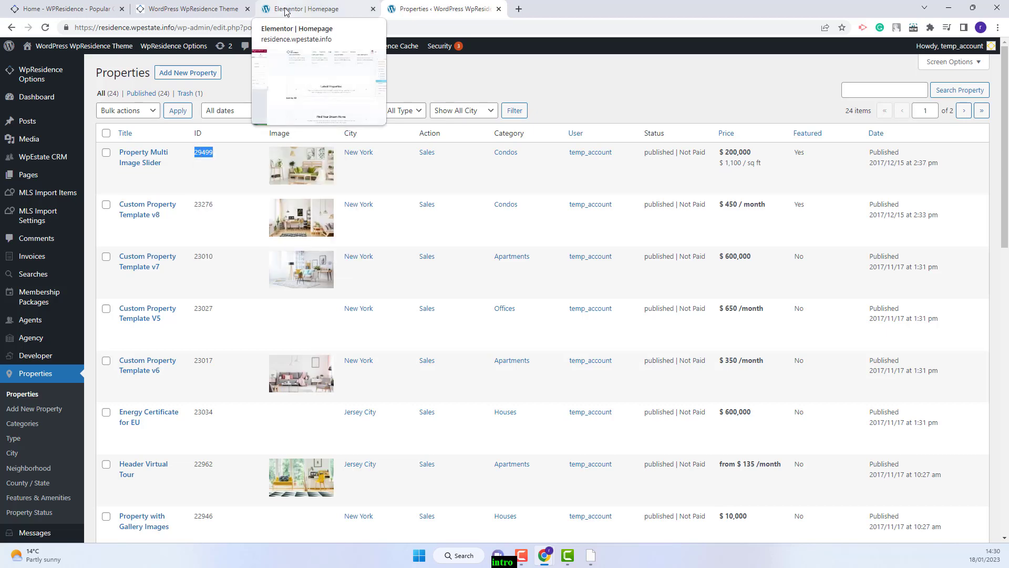
pyautogui.click(285, 12)
pyautogui.rightClick(105, 172)
# - Paste 29499 into the widget's Items IDs field
pyautogui.click(131, 252)
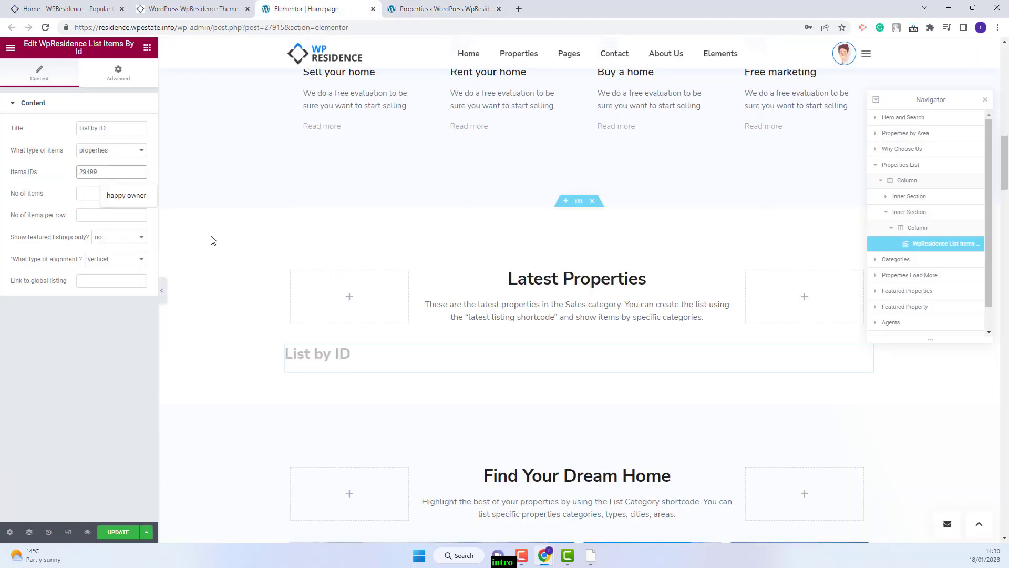
pyautogui.scroll(-2, 384, 298)
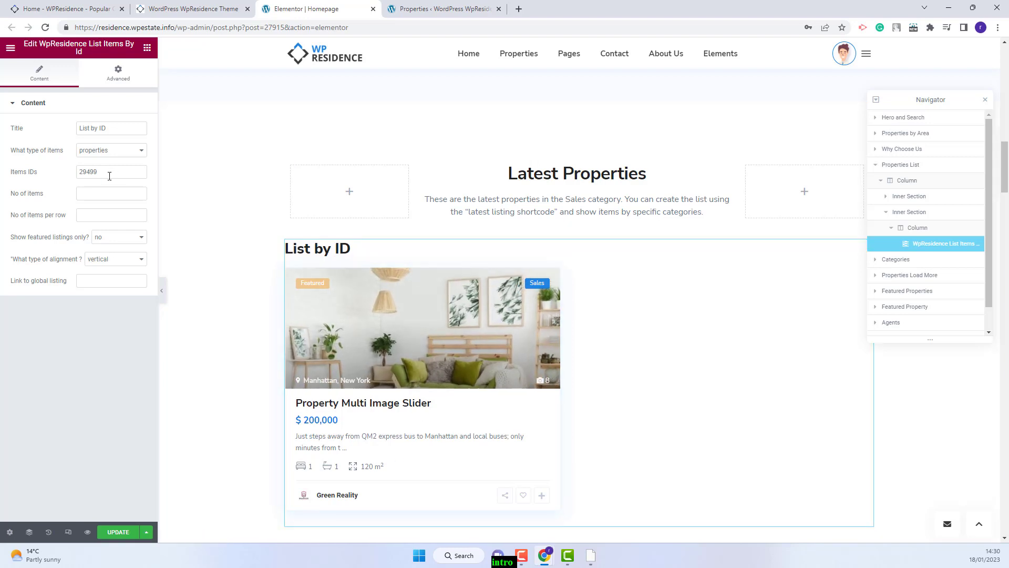
pyautogui.click(119, 173)
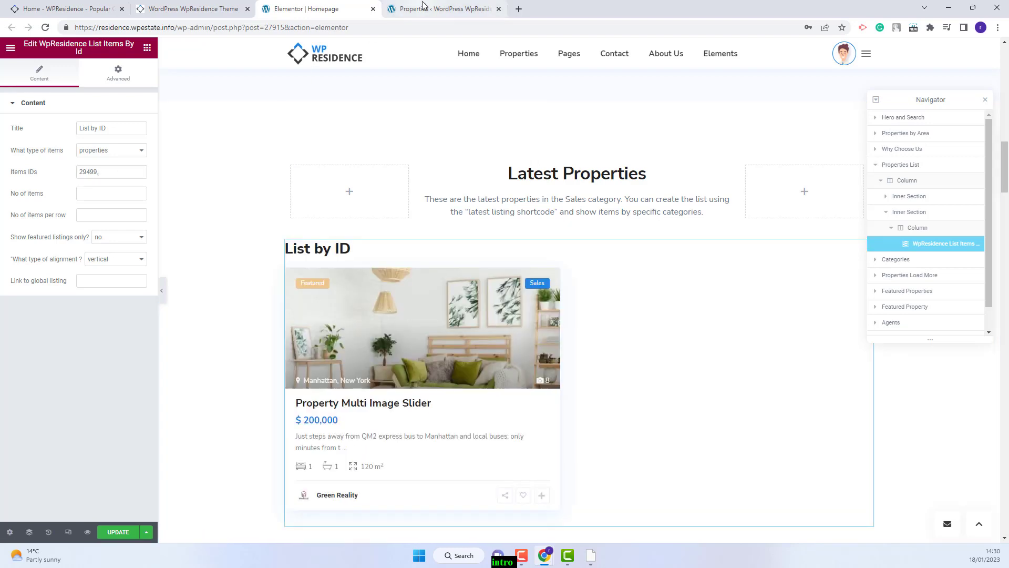
# - Copy property ID 23276 from the Properties list and append it after a comma
pyautogui.click(410, 8)
pyautogui.moveTo(224, 206); pyautogui.dragTo(193, 205)
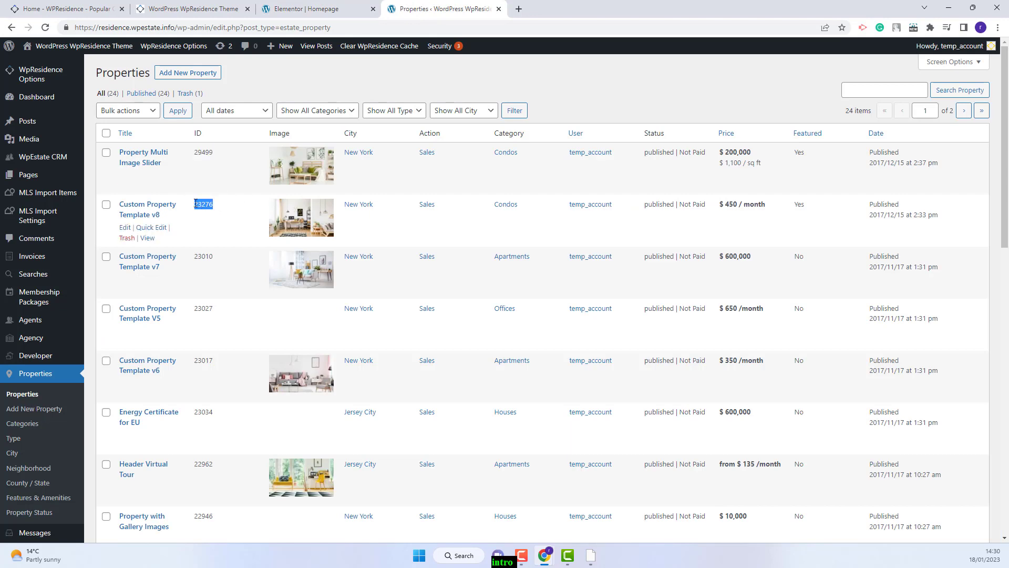
pyautogui.rightClick(208, 211)
pyautogui.click(221, 214)
pyautogui.click(316, 8)
pyautogui.write(',')
pyautogui.hotkey('ctrl', 'v')
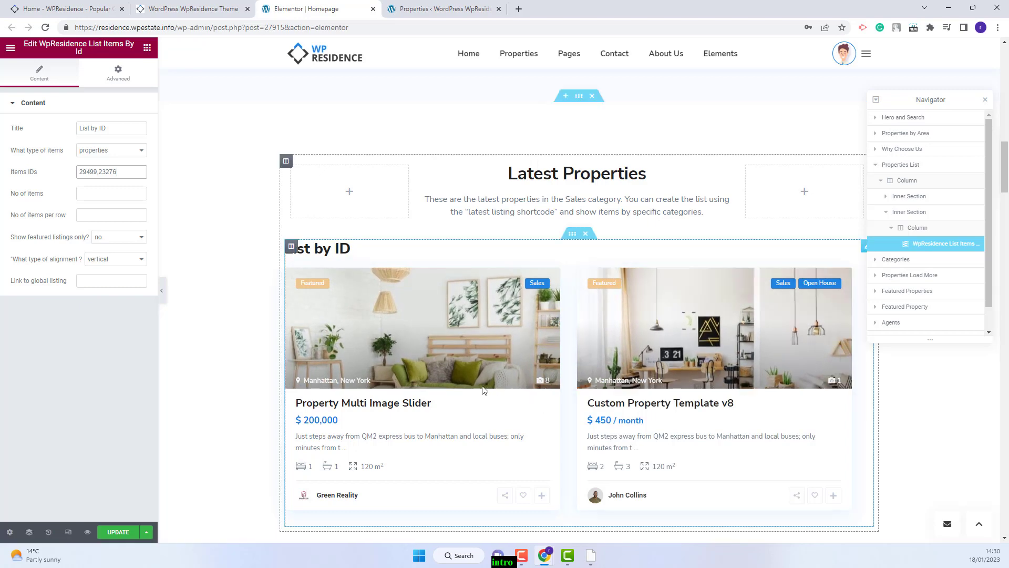
pyautogui.click(449, 6)
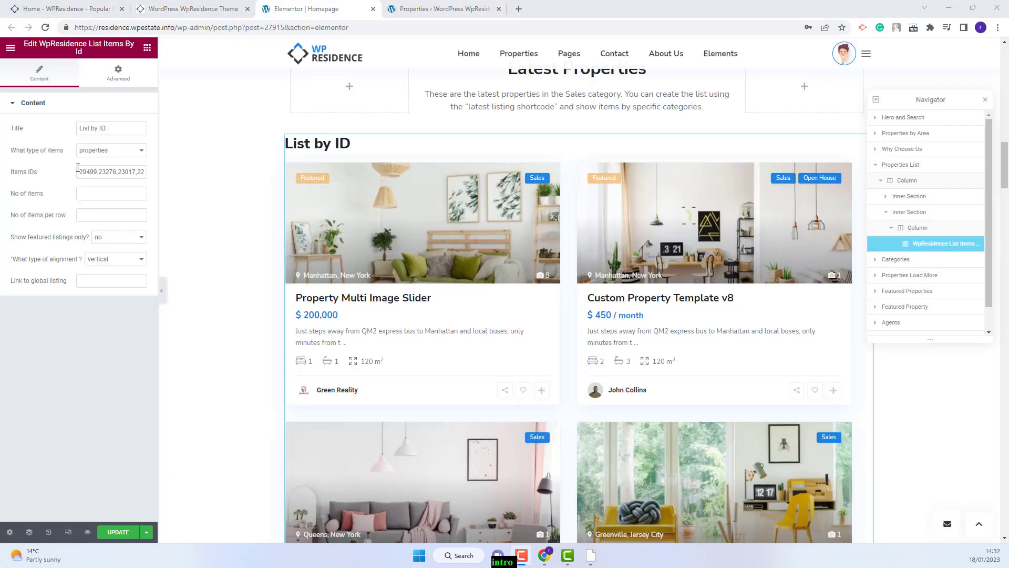
# - Set No of items to 6 and No of items per row to 3
pyautogui.moveTo(79, 171); pyautogui.dragTo(145, 171)
pyautogui.click(128, 193)
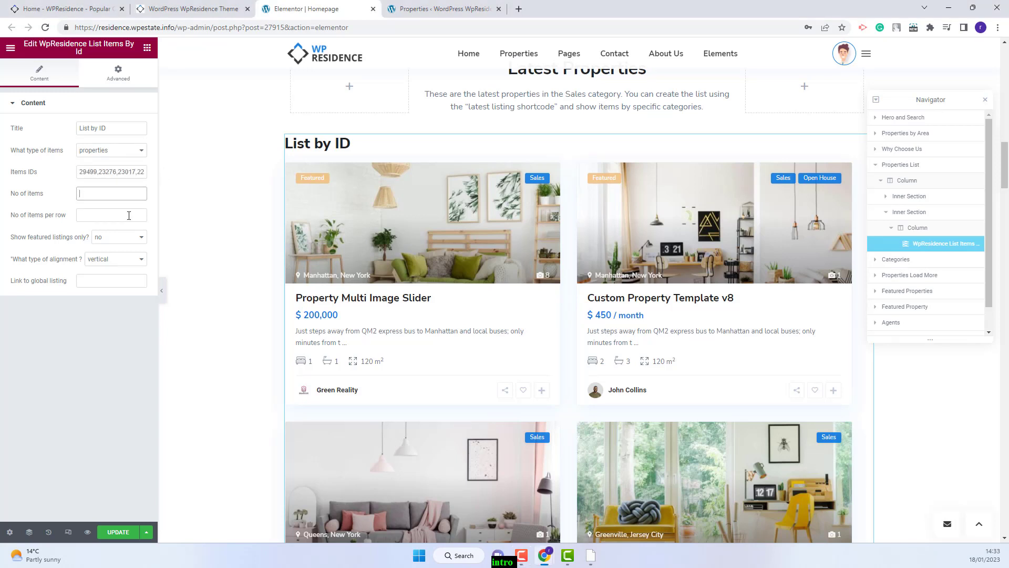
pyautogui.click(94, 194)
pyautogui.write('6')
pyautogui.click(100, 215)
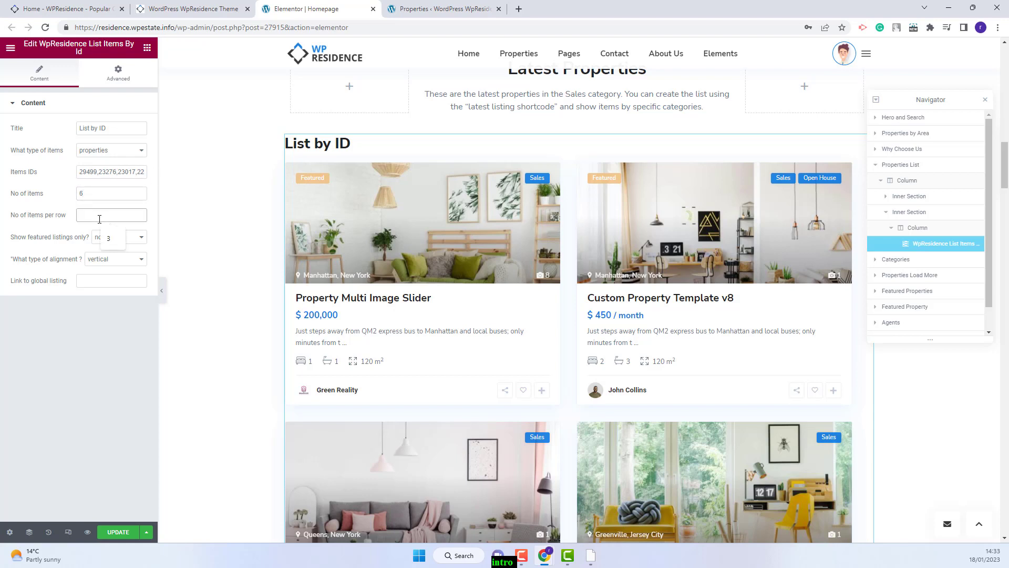
pyautogui.write('3')
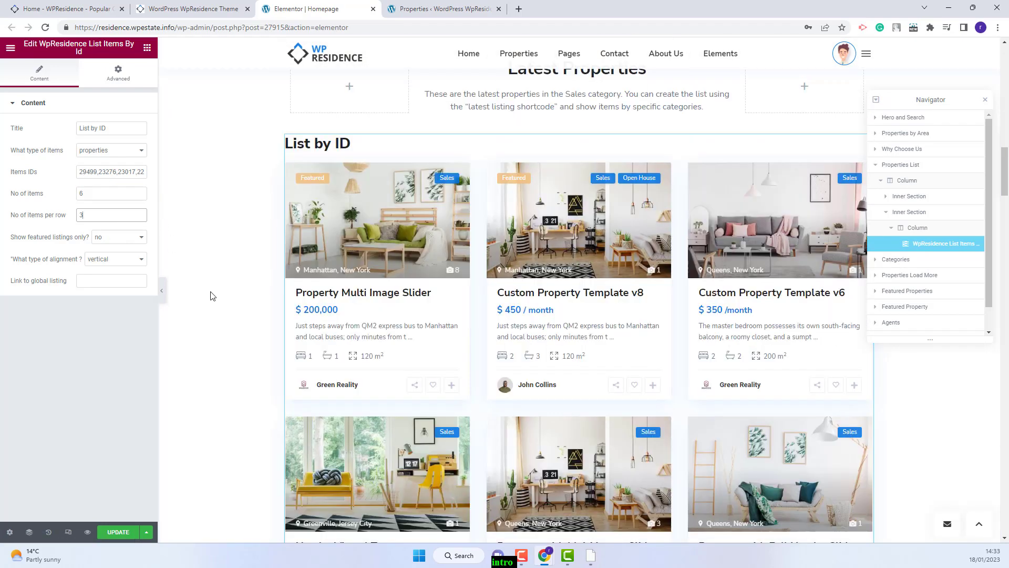
# - Try horizontal card alignment, then set the alignment back to vertical
pyautogui.click(114, 242)
pyautogui.click(120, 262)
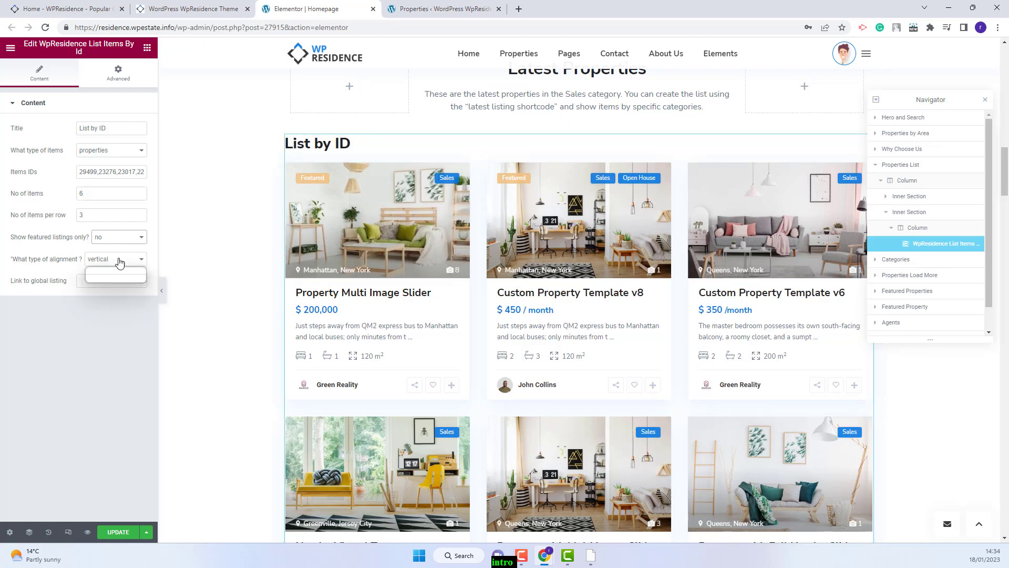
pyautogui.click(115, 279)
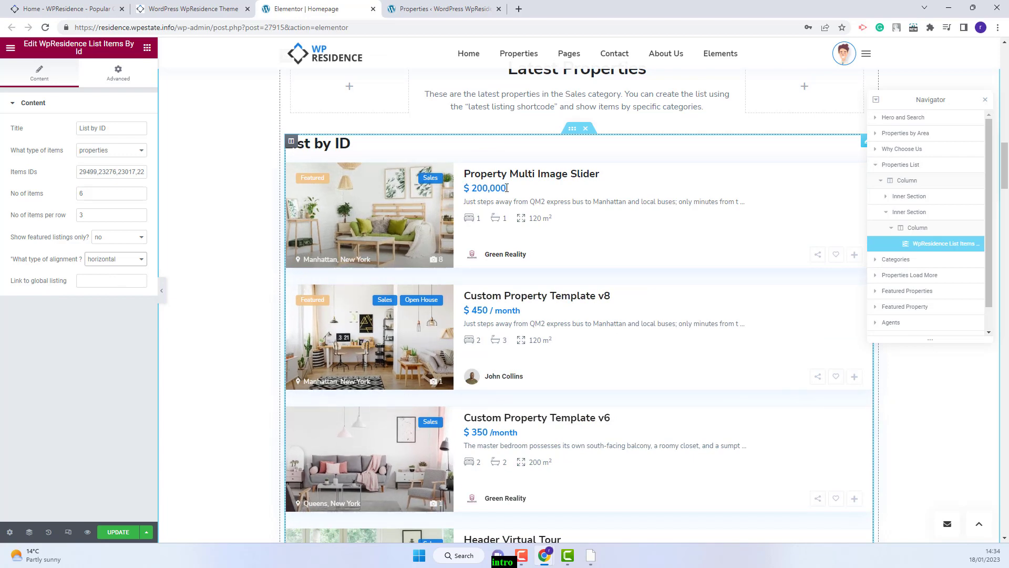
pyautogui.click(108, 258)
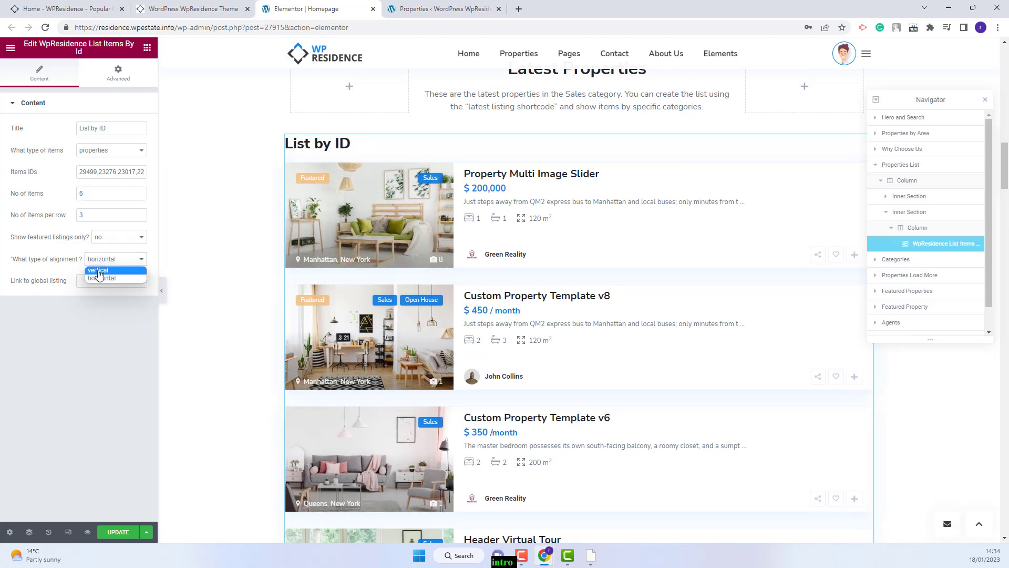
pyautogui.click(98, 270)
pyautogui.click(94, 282)
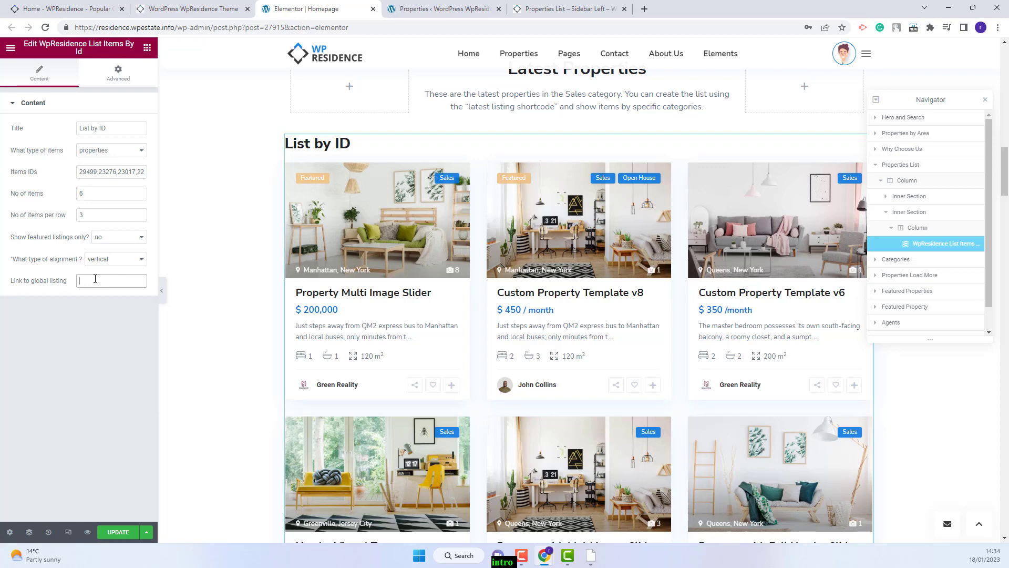
# - Set Link to global listing to the Properties List – Sidebar Left page URL
pyautogui.click(568, 9)
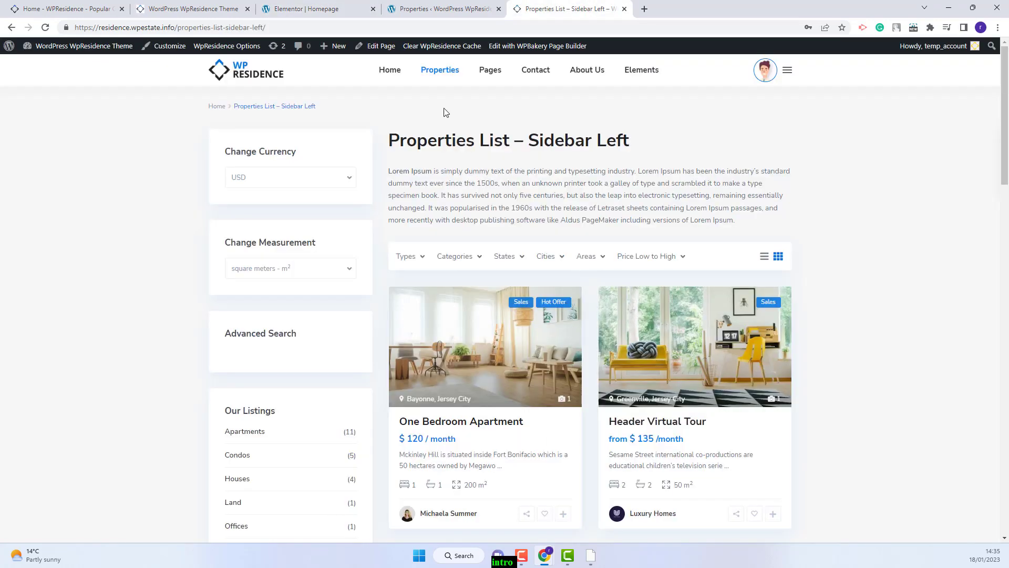
pyautogui.click(276, 27)
pyautogui.hotkey('ctrl', 'c')
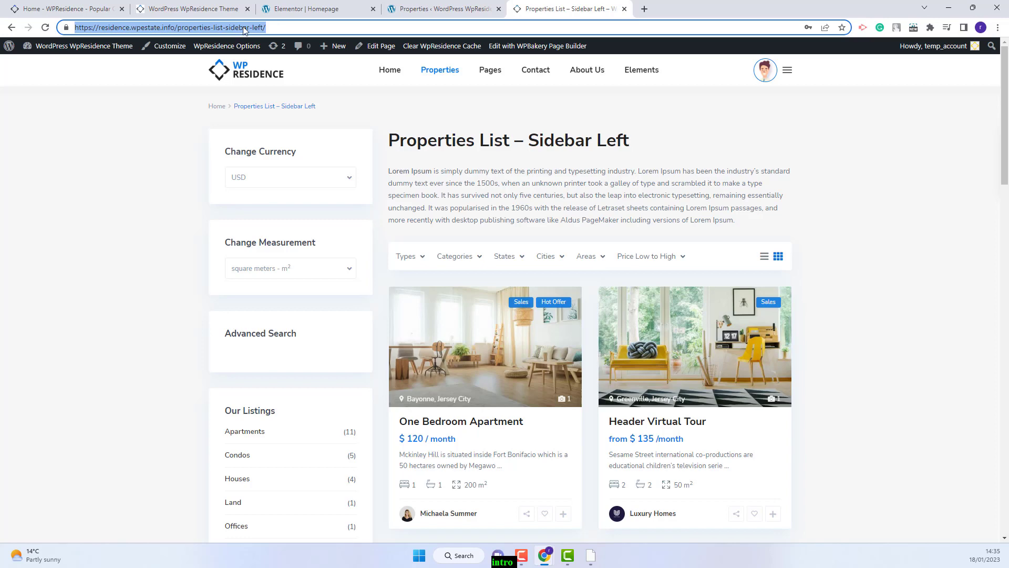
pyautogui.click(306, 9)
pyautogui.rightClick(134, 280)
pyautogui.click(158, 372)
pyautogui.scroll(-5, 184, 345)
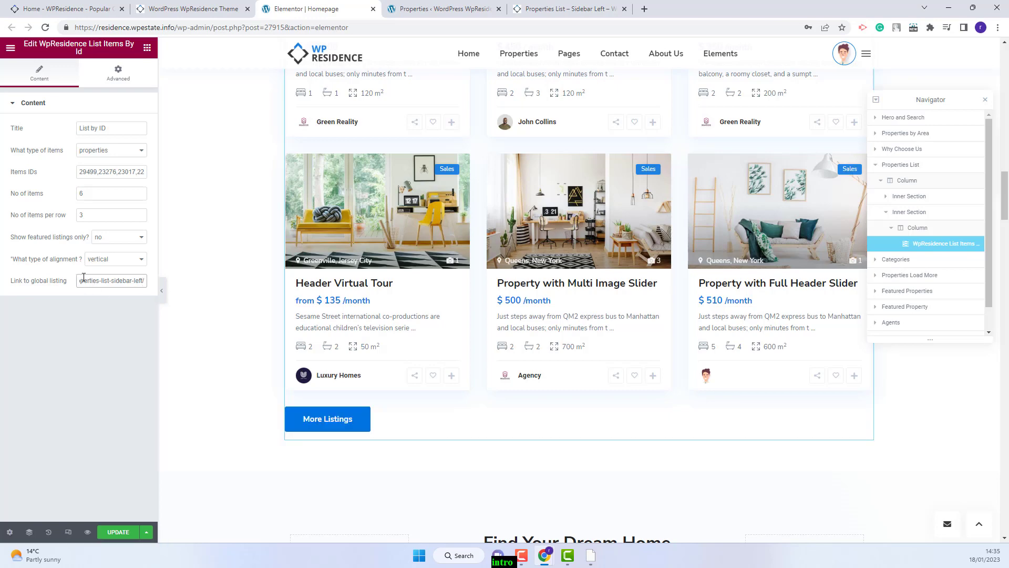
# - Save the homepage with Ctrl+S and switch to the live homepage tab
pyautogui.scroll(2, 180, 373)
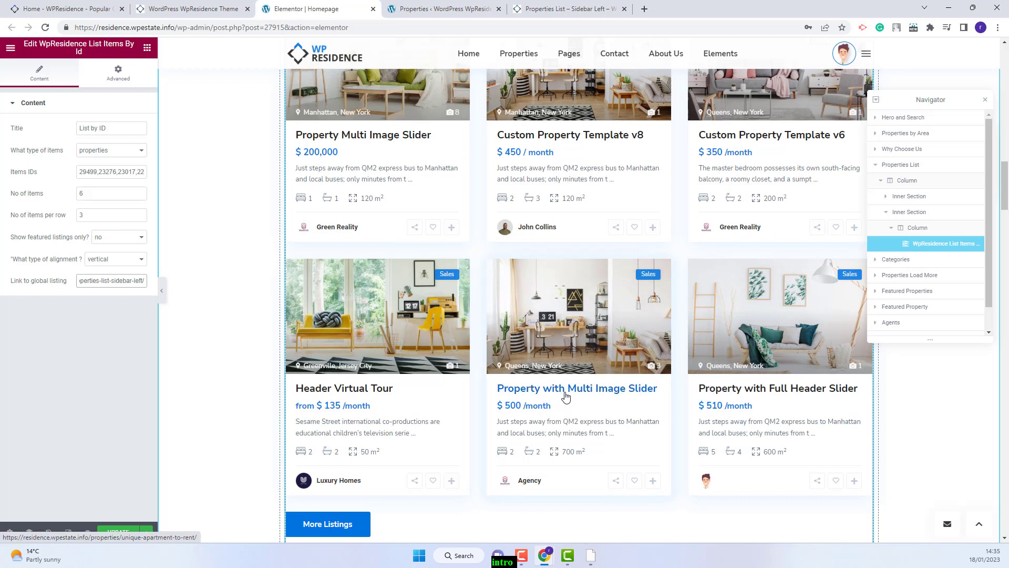
pyautogui.hotkey('ctrl', 's')
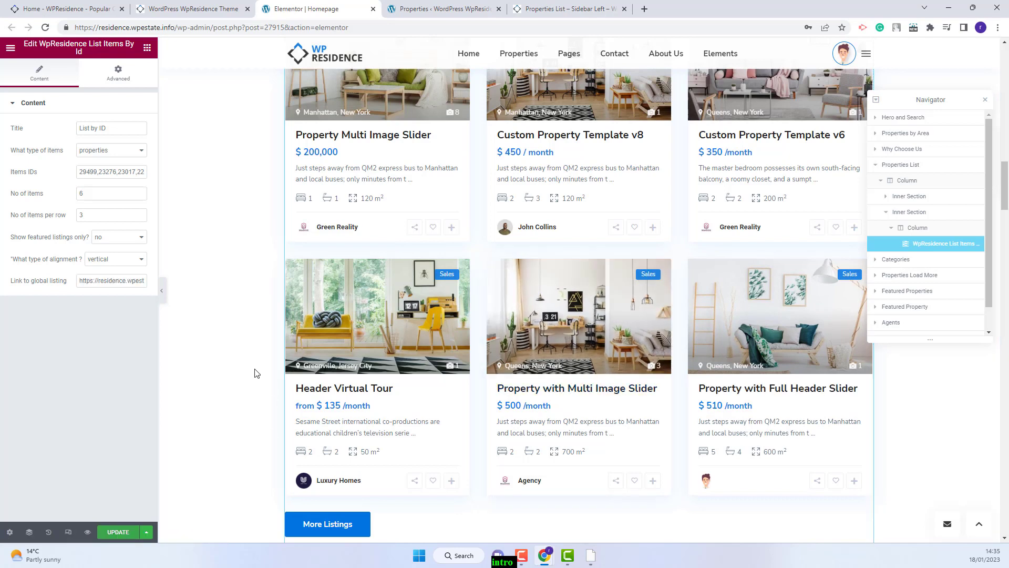
pyautogui.hotkey('ctrl', 'shift', 'Tab')
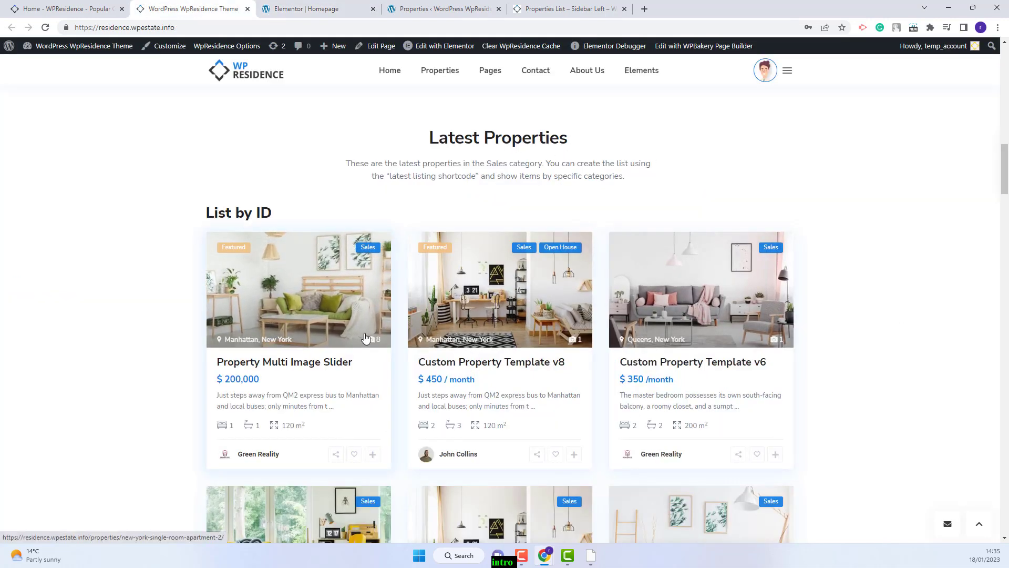
# - Confirm More Listings opens Properties List – Sidebar Left, then return to the Elementor editor
pyautogui.scroll(-7, 365, 339)
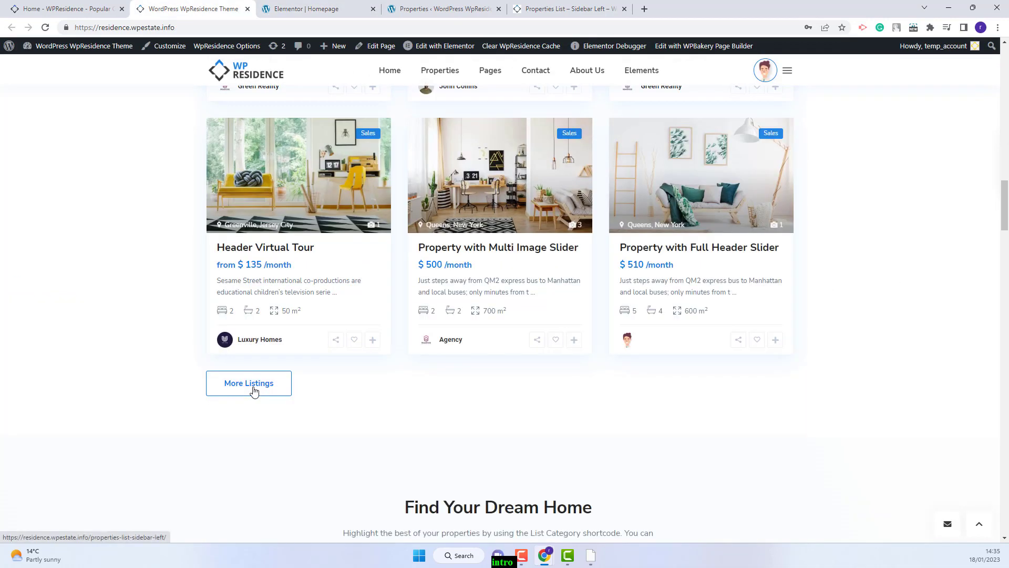
pyautogui.click(254, 391)
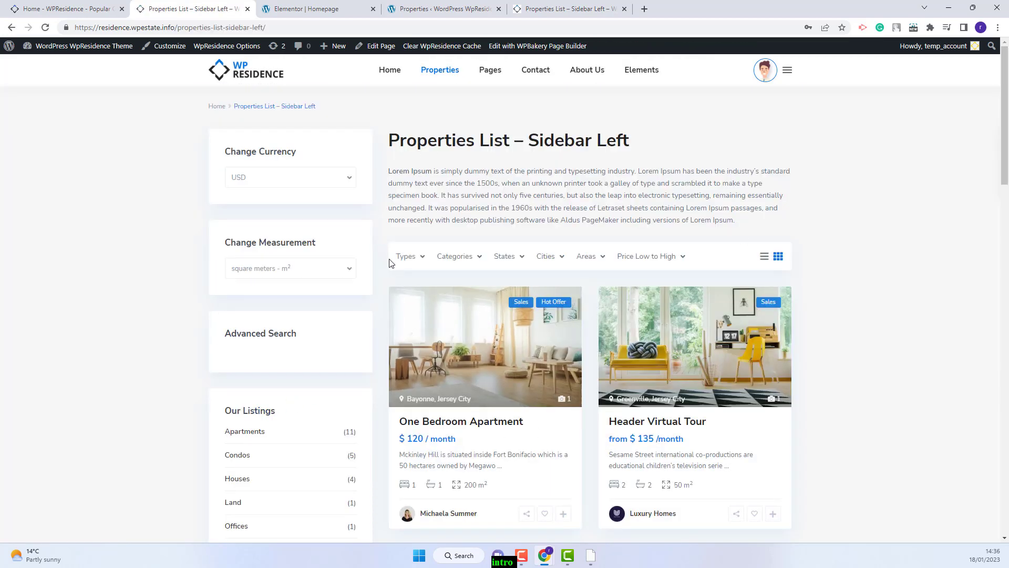
pyautogui.click(331, 9)
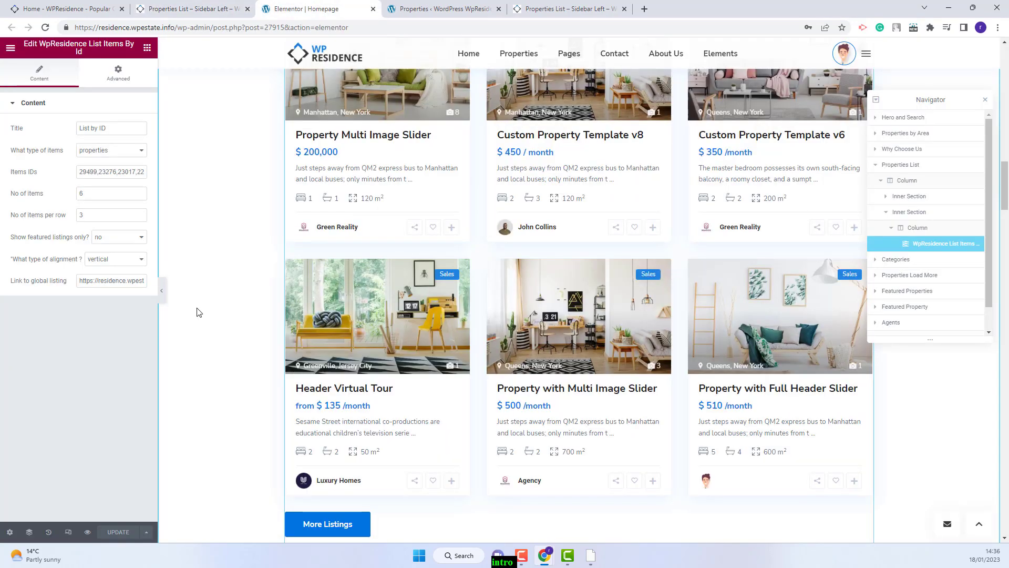
# - Change the item type to articles and delete the existing property IDs
pyautogui.click(122, 152)
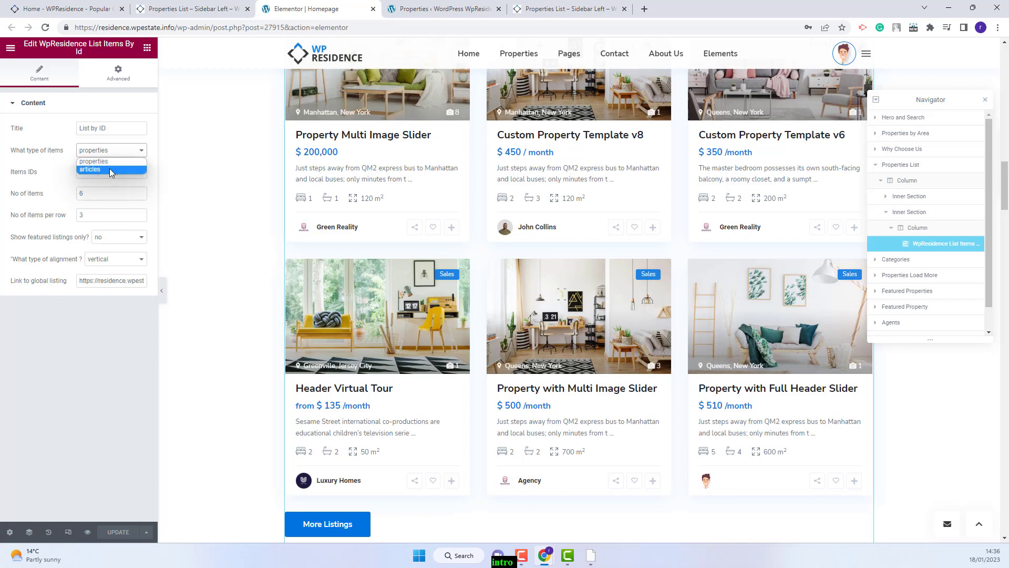
pyautogui.click(110, 169)
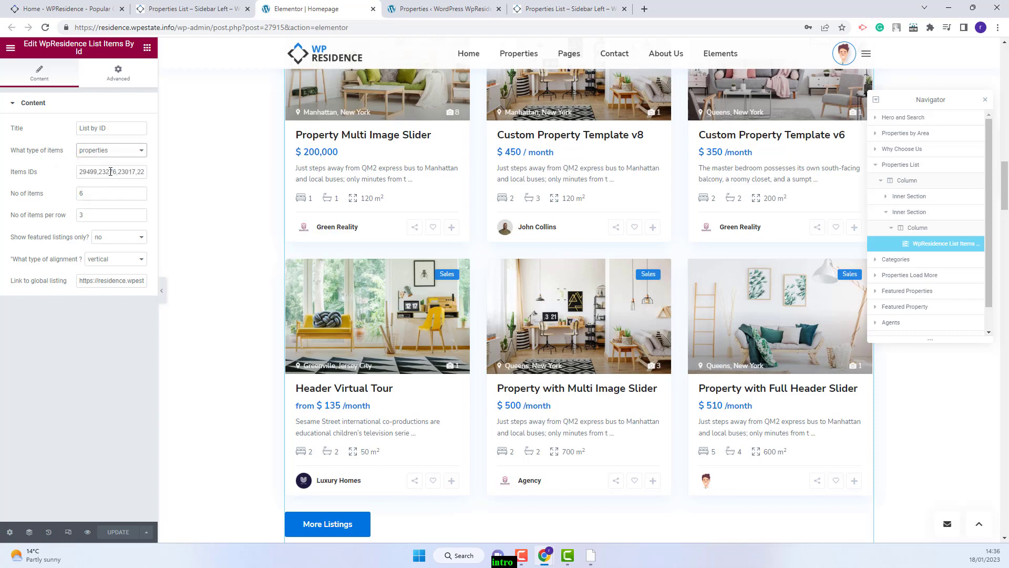
pyautogui.tripleClick(80, 171)
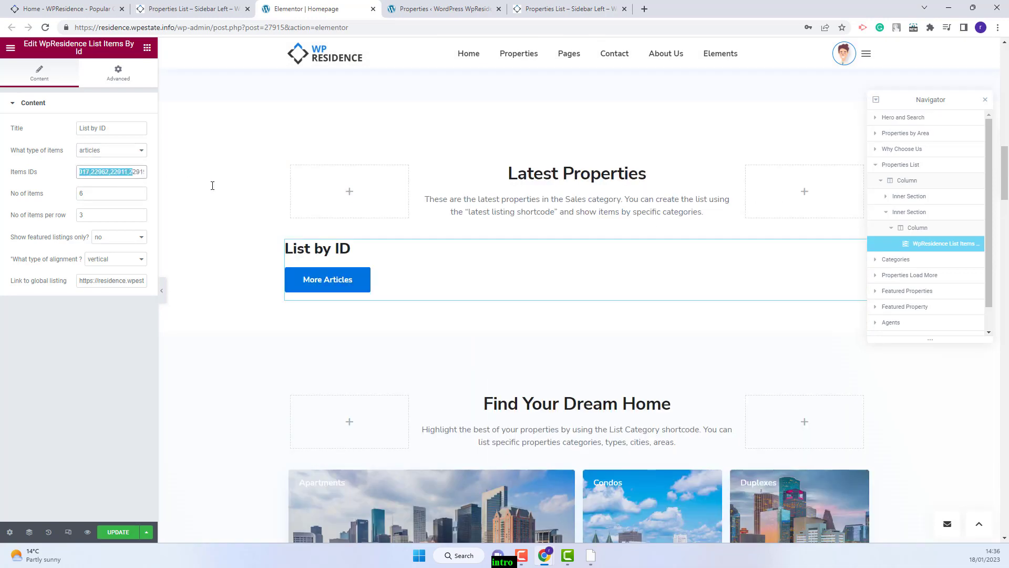
pyautogui.press('BackSpace')
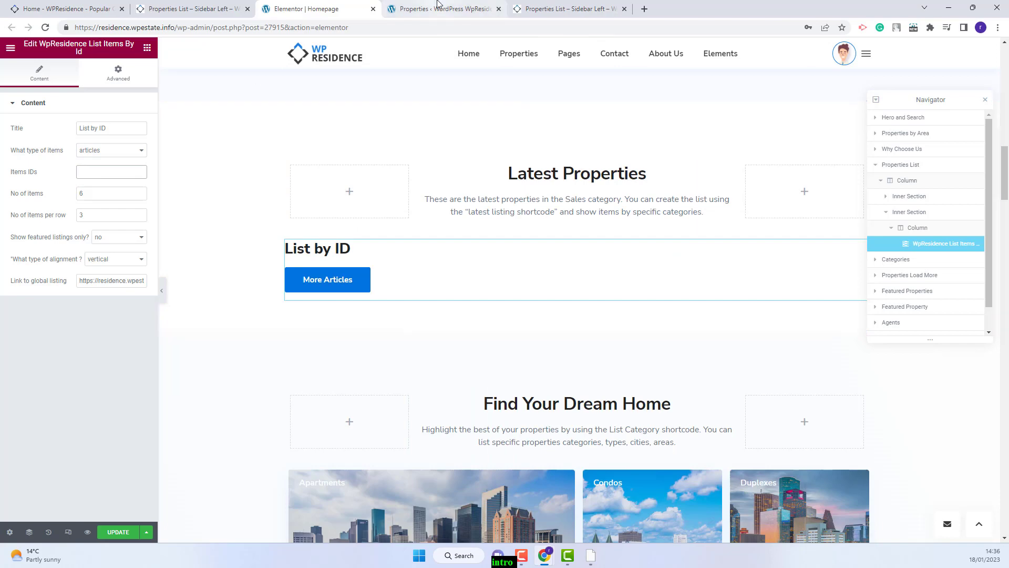
# - Copy ID 341 of the 'Buying a Home' post from All Posts for the homepage editor
pyautogui.click(441, 11)
pyautogui.scroll(4, 204, 236)
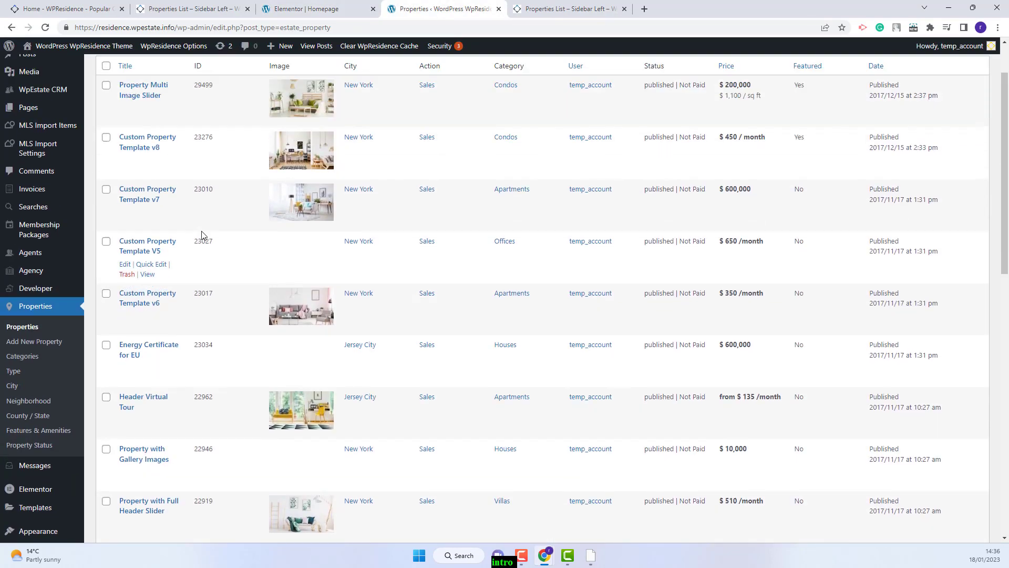
pyautogui.moveTo(30, 122)
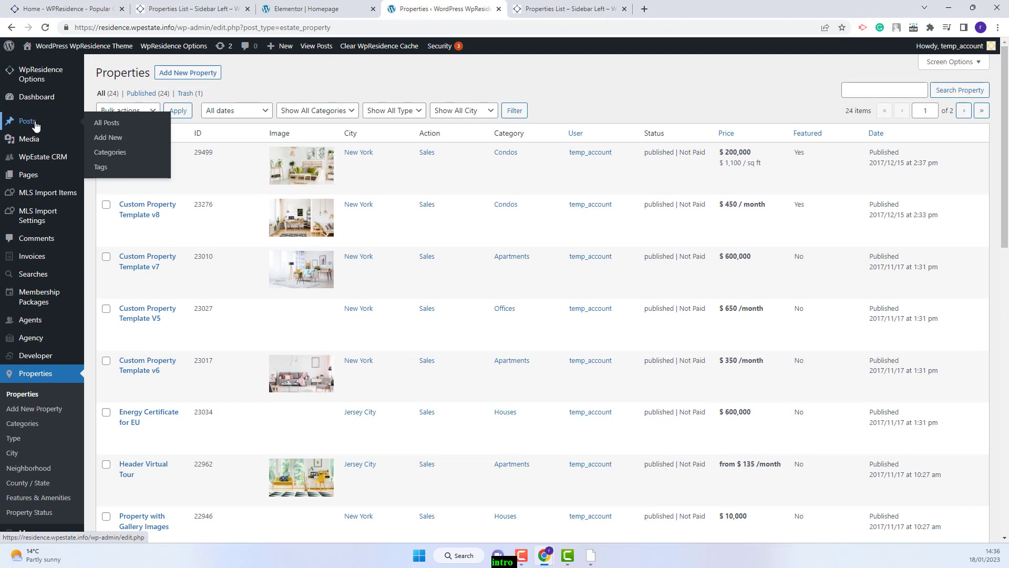
pyautogui.click(29, 126)
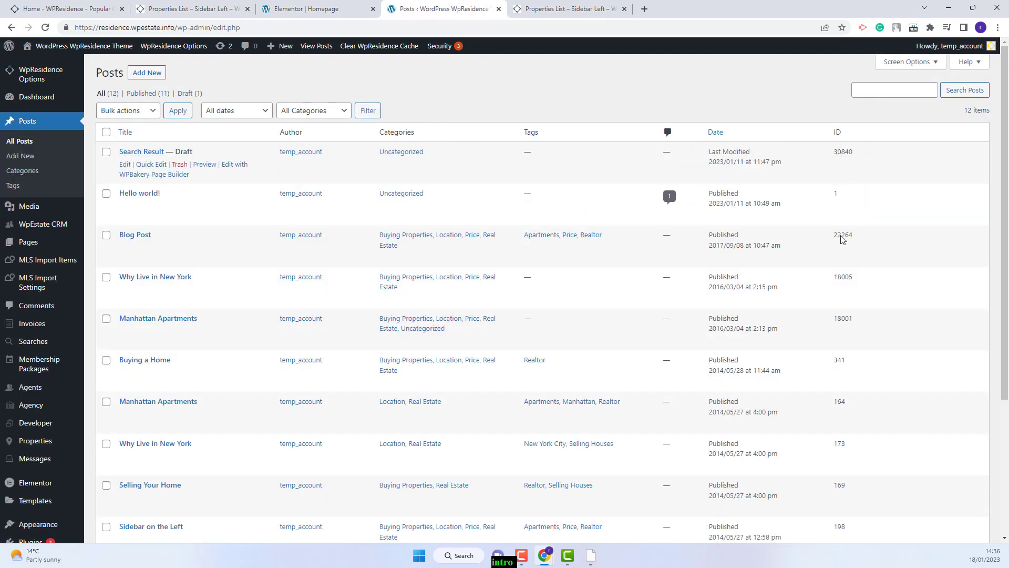
pyautogui.doubleClick(838, 360)
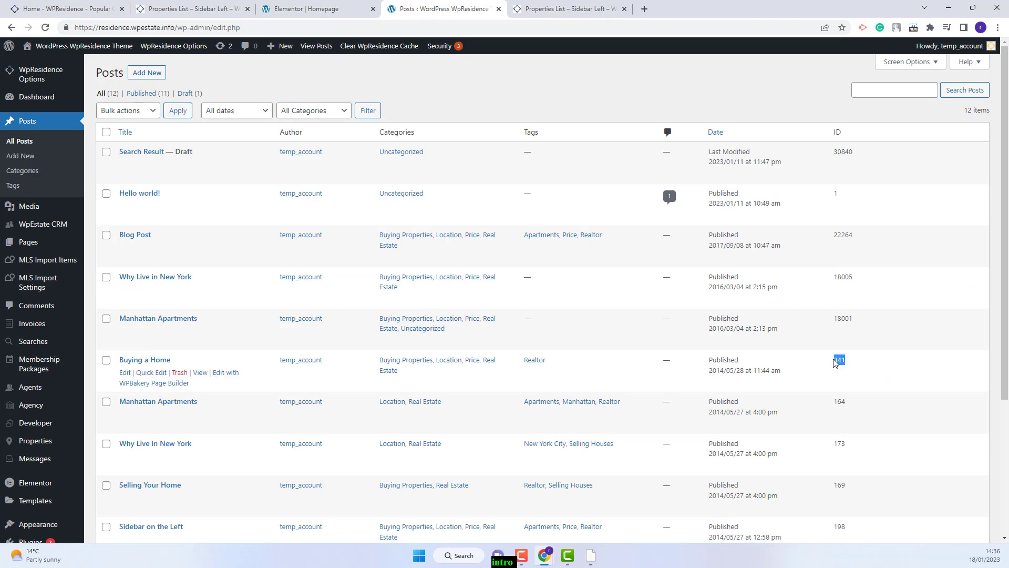
pyautogui.rightClick(855, 375)
pyautogui.click(865, 370)
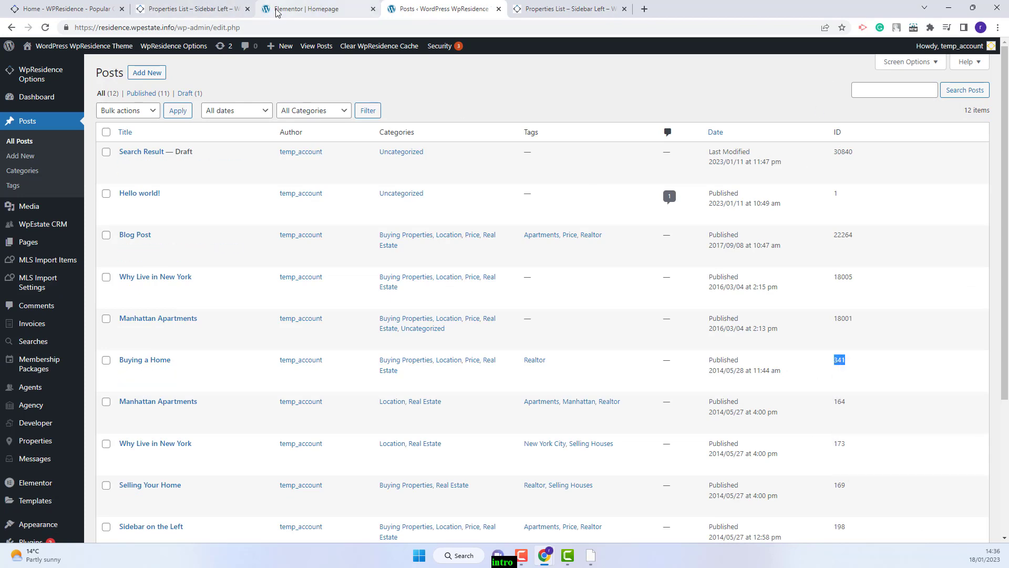
pyautogui.click(307, 9)
# - Copy post ID 164 from the Posts list
pyautogui.click(439, 9)
pyautogui.doubleClick(840, 401)
pyautogui.rightClick(844, 404)
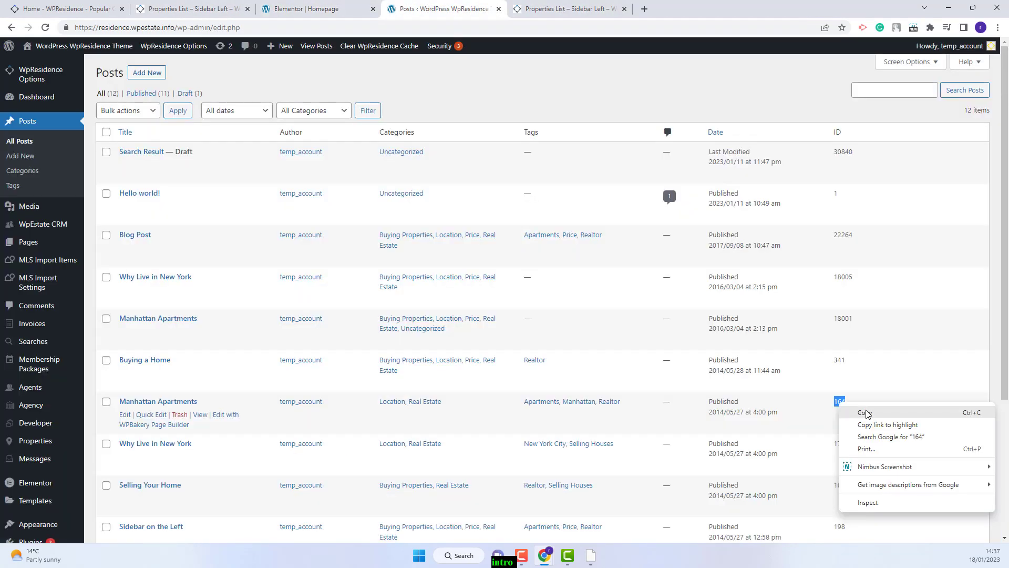
pyautogui.click(859, 413)
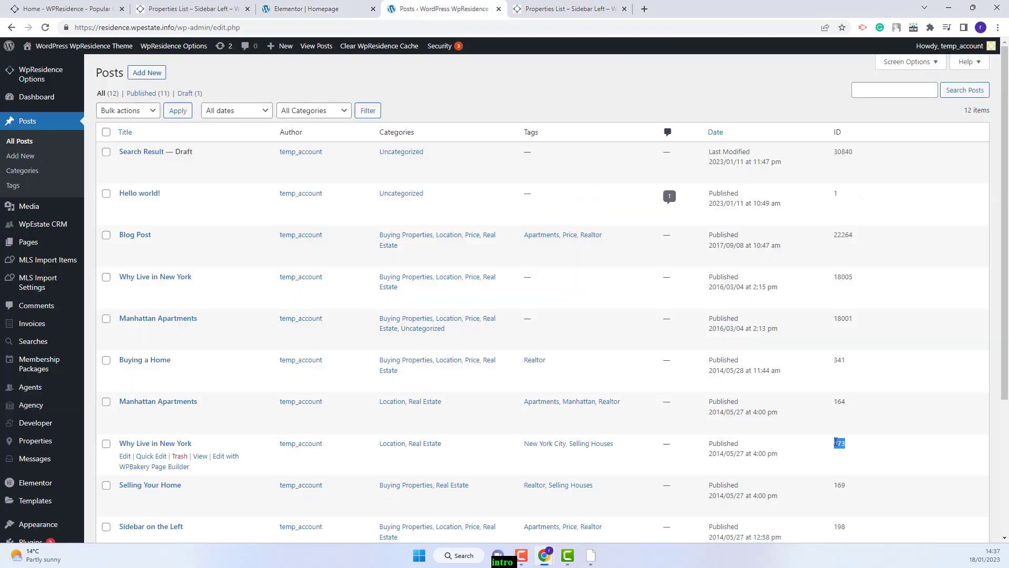
# - Copy post ID 173 from the Posts list
pyautogui.doubleClick(840, 444)
pyautogui.rightClick(837, 447)
pyautogui.click(854, 340)
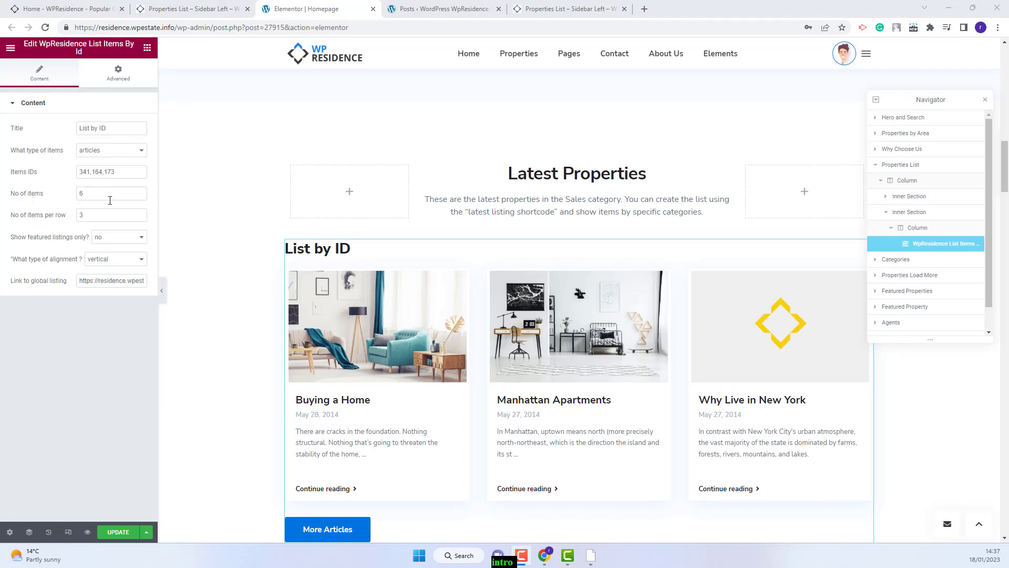
# - Clear the Number of items value and the old properties global listing link
pyautogui.click(98, 195)
pyautogui.press('BackSpace')
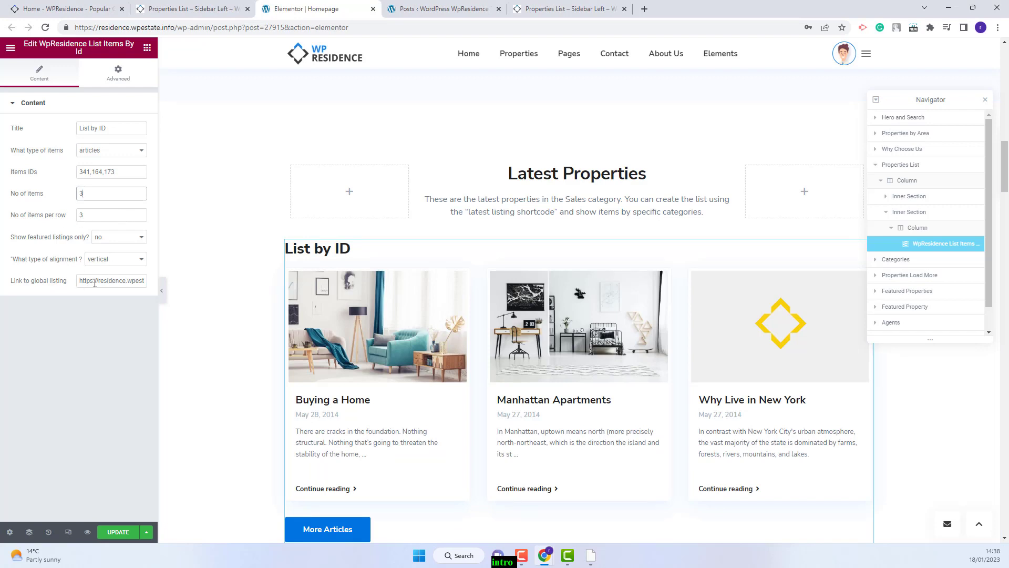
pyautogui.click(89, 280)
pyautogui.hotkey('ctrl', 'a')
pyautogui.press('BackSpace')
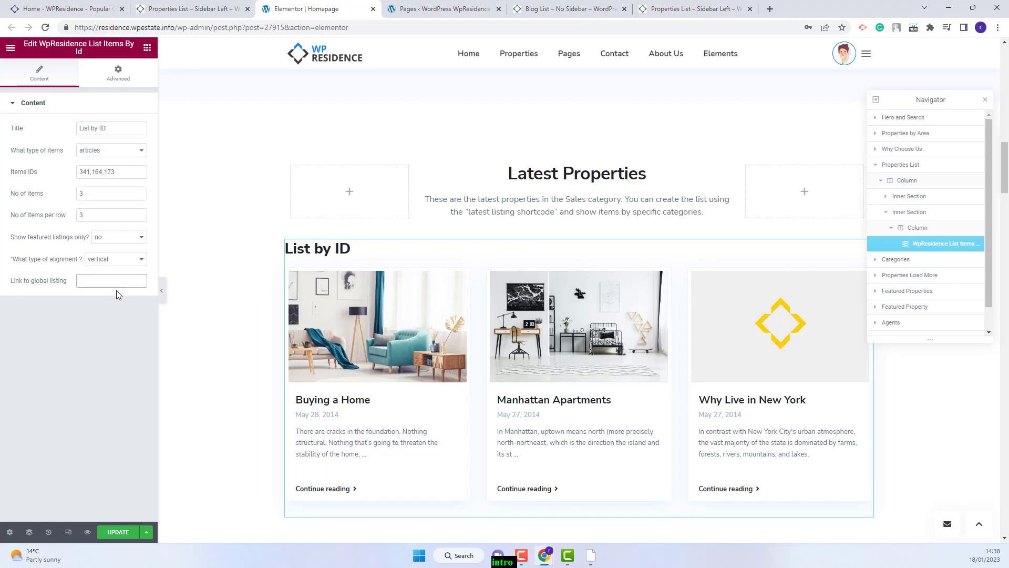
# - Set the global listing link to the Blog List – No Sidebar page address
pyautogui.click(612, 6)
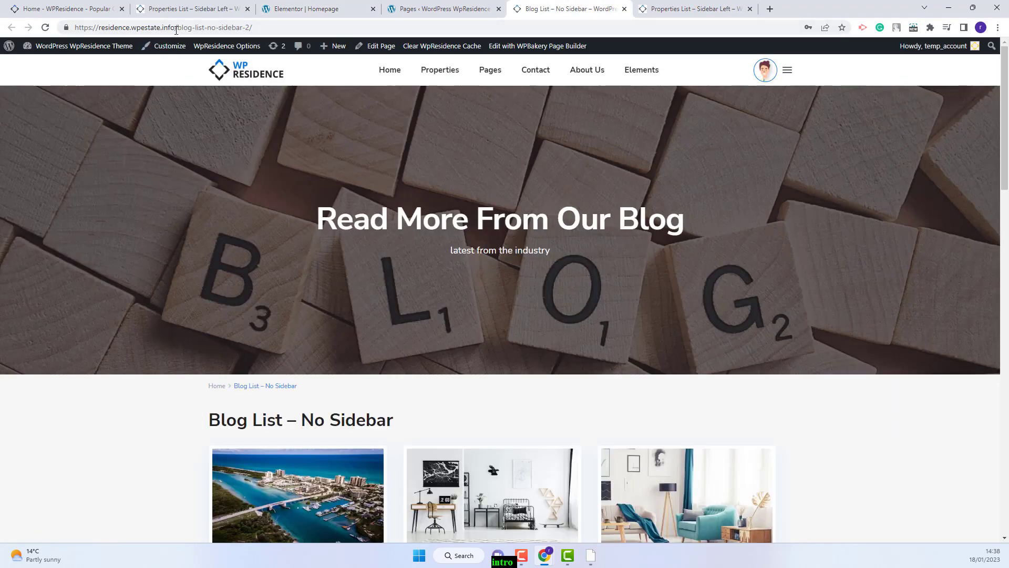
pyautogui.rightClick(177, 29)
pyautogui.click(200, 104)
pyautogui.click(305, 8)
pyautogui.rightClick(100, 281)
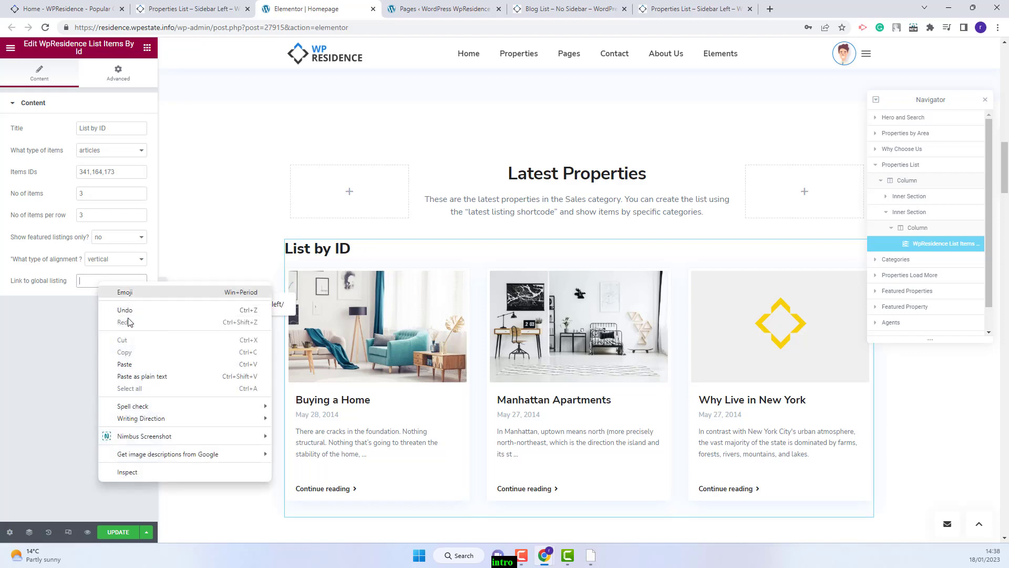
pyautogui.click(124, 364)
# - Remove the 'List by ID' block title and save the homepage
pyautogui.tripleClick(79, 127)
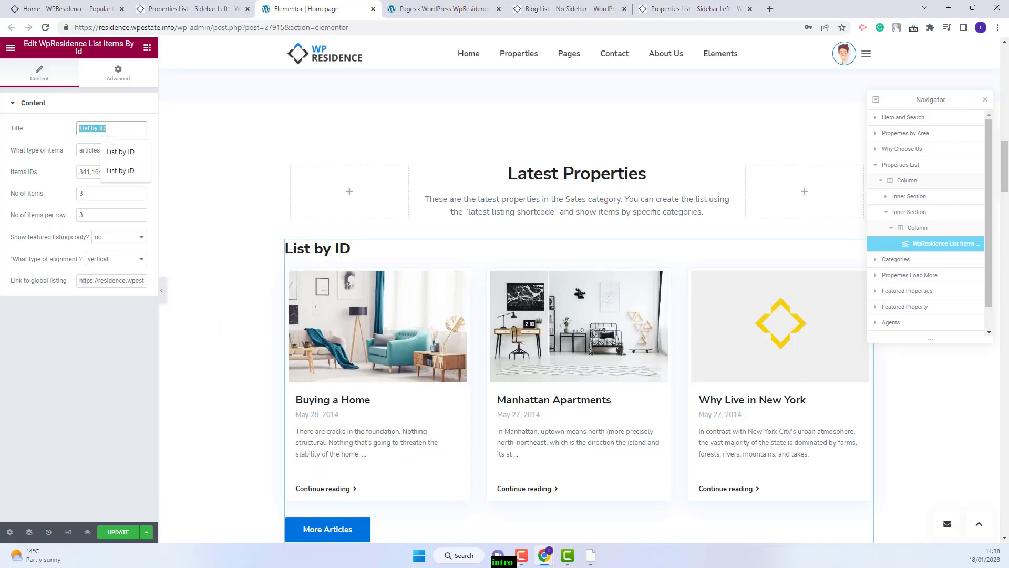
pyautogui.press('BackSpace')
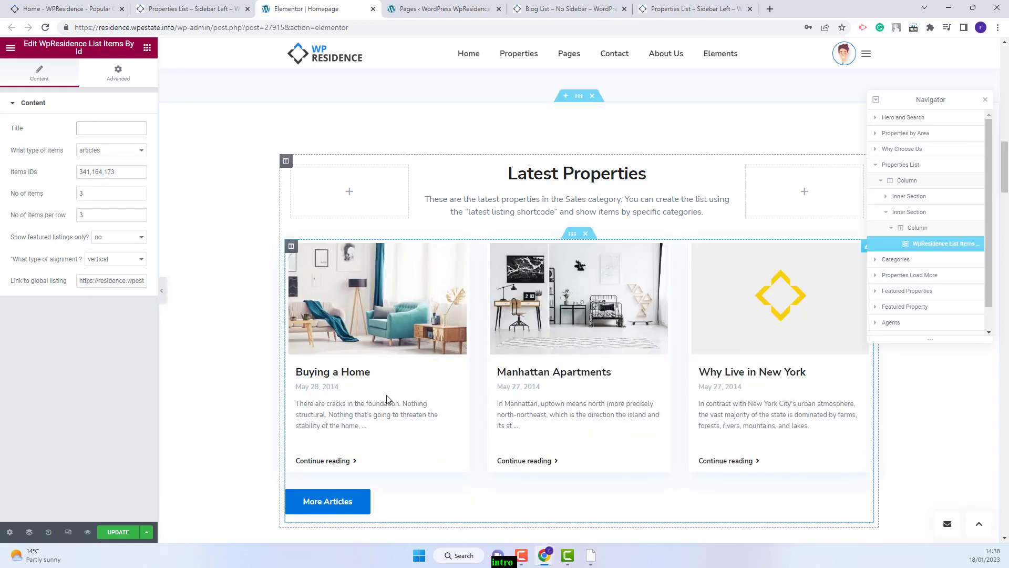
pyautogui.click(114, 531)
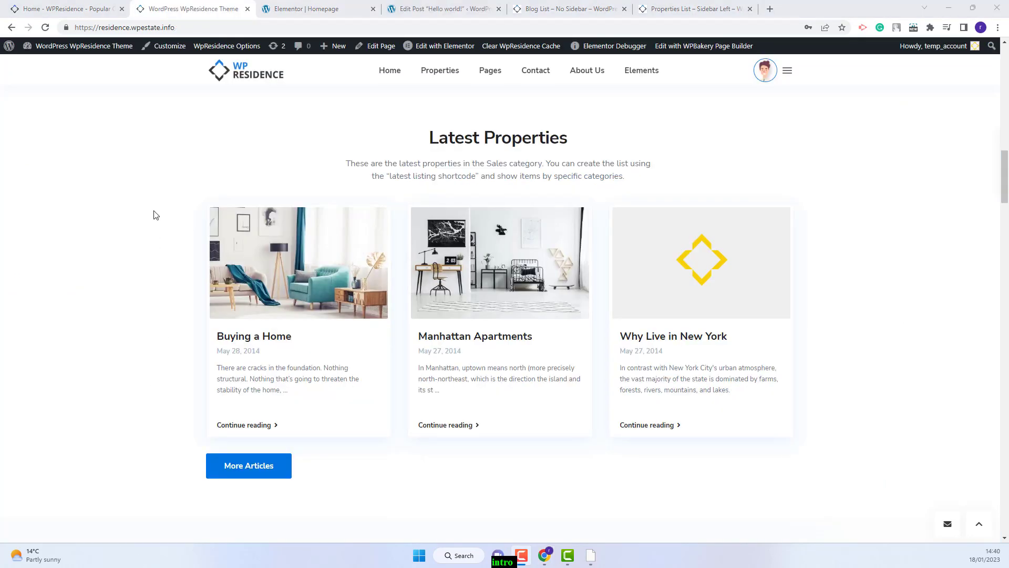
# - View the full blog article list, then edit the Homepage Main Demo Bakery page
pyautogui.click(252, 475)
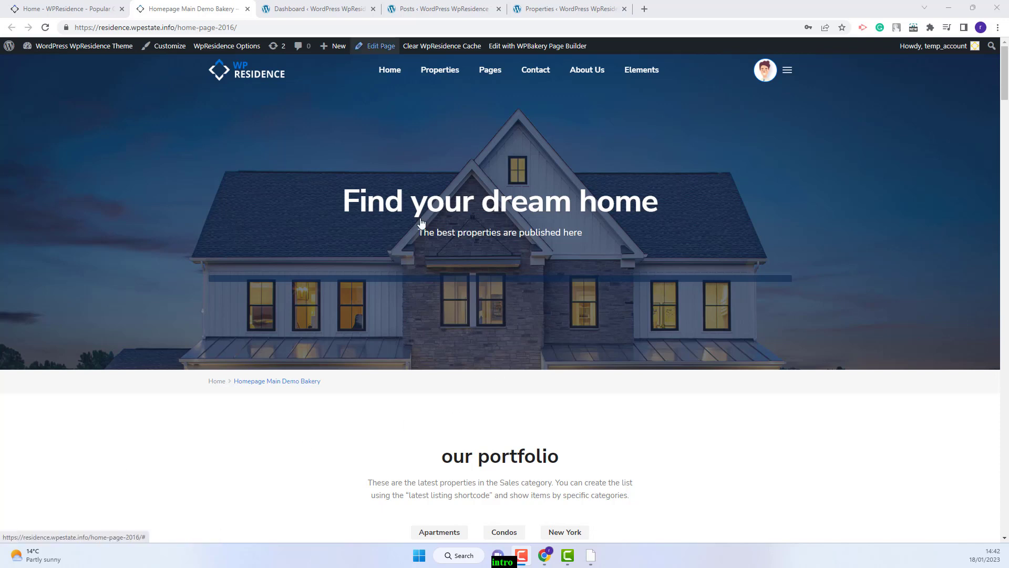
pyautogui.moveTo(383, 72)
pyautogui.click(376, 47)
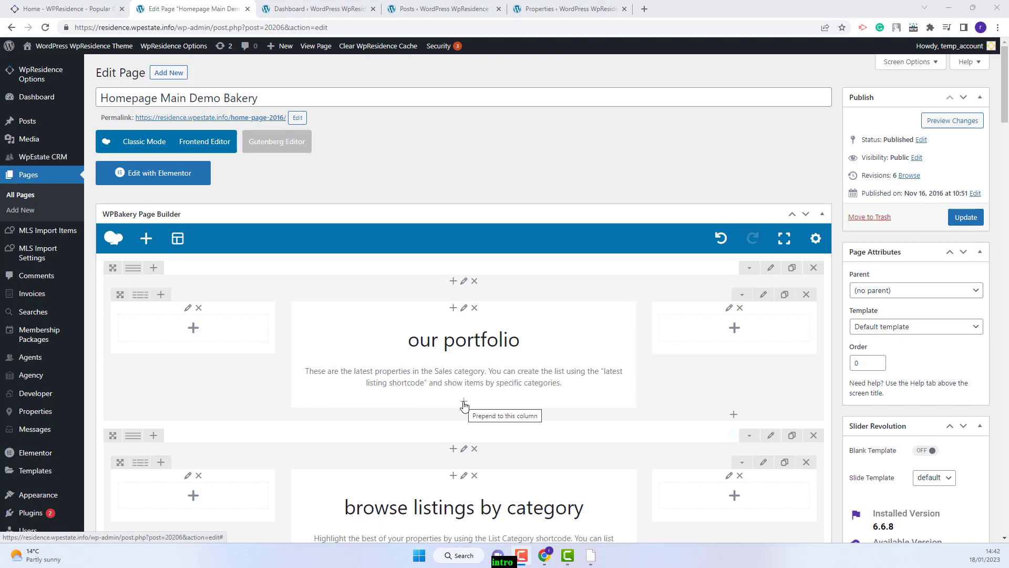
# - Add a List items by ID element under 'our portfolio' and view its item-type choices
pyautogui.click(735, 418)
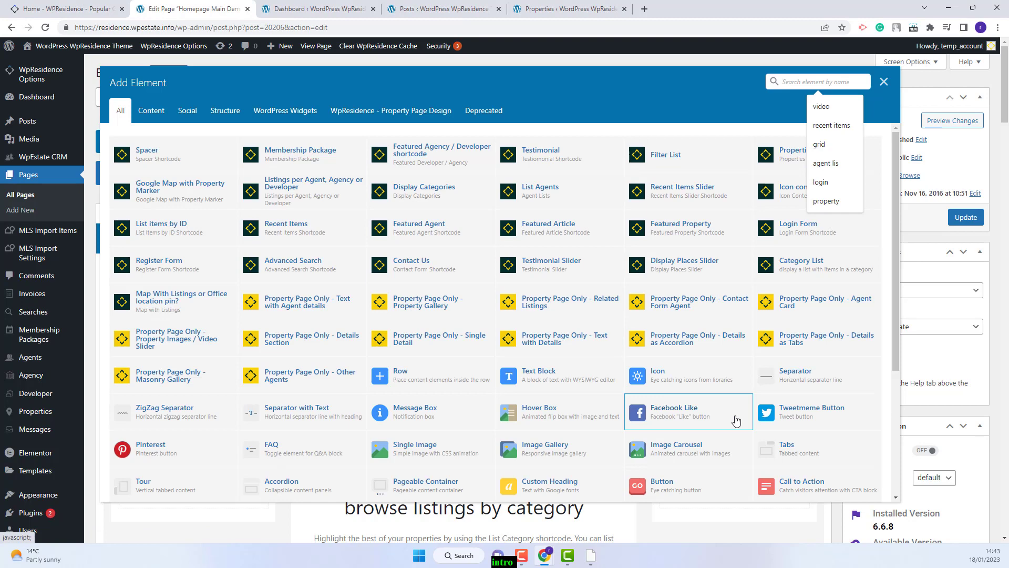
pyautogui.click(147, 236)
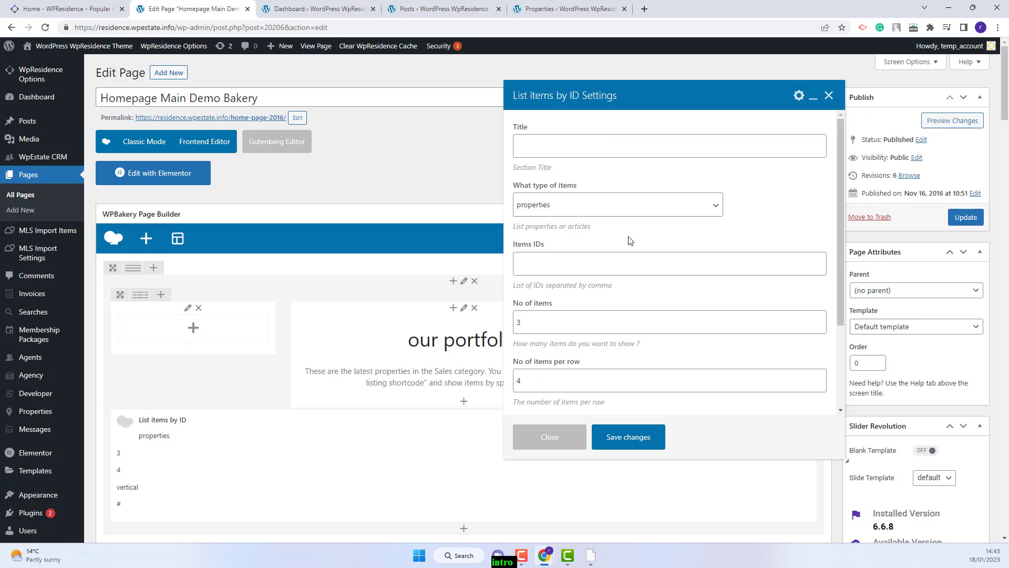
pyautogui.scroll(-3, 629, 237)
pyautogui.scroll(3, 552, 174)
pyautogui.click(597, 206)
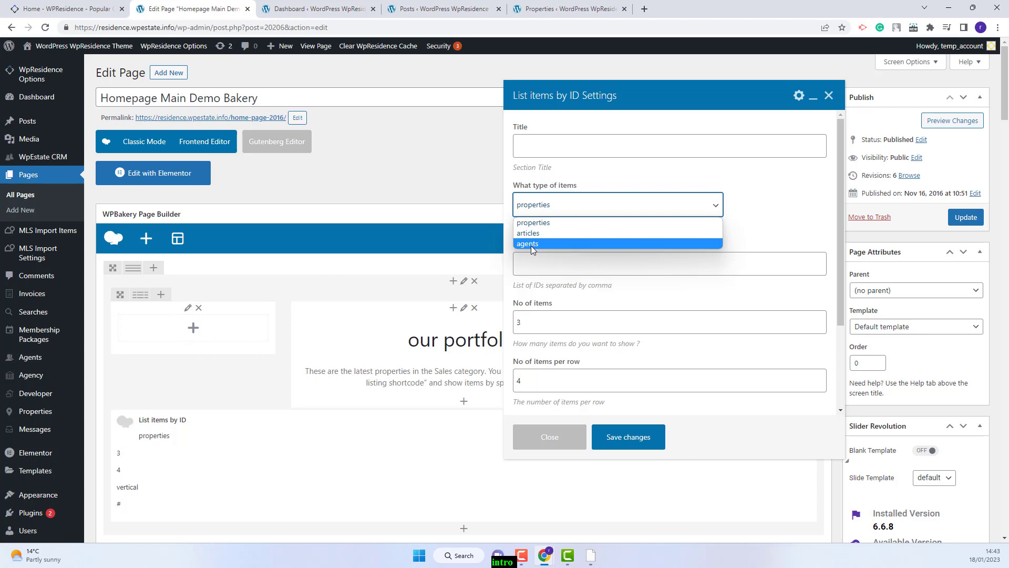
pyautogui.click(529, 264)
pyautogui.click(530, 265)
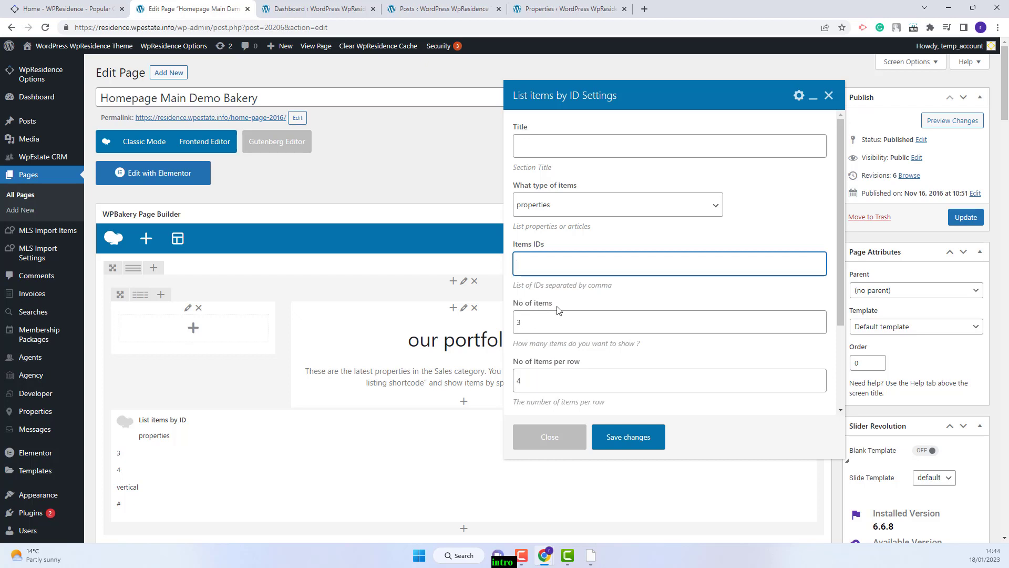
pyautogui.scroll(-2, 558, 310)
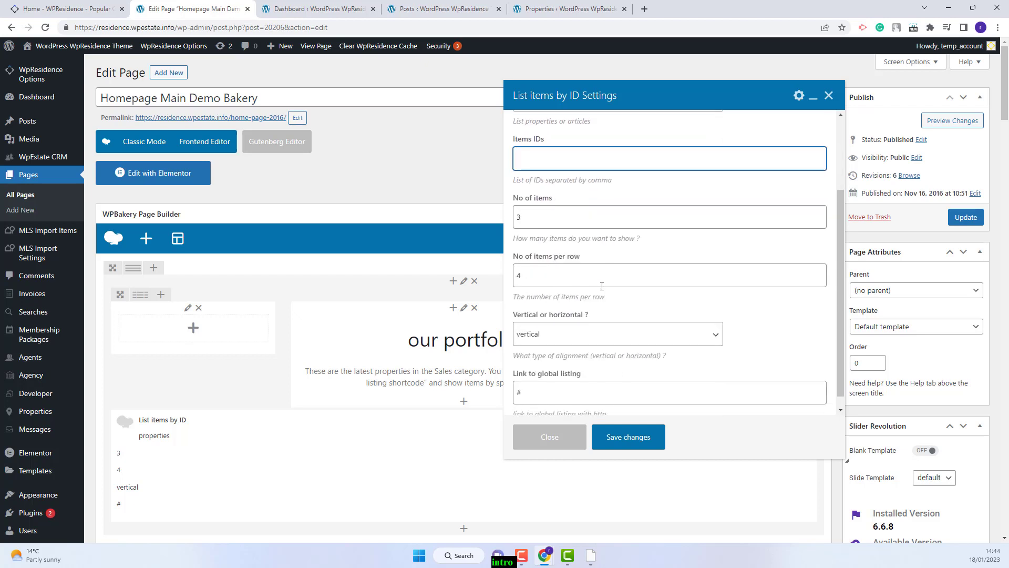
pyautogui.click(612, 335)
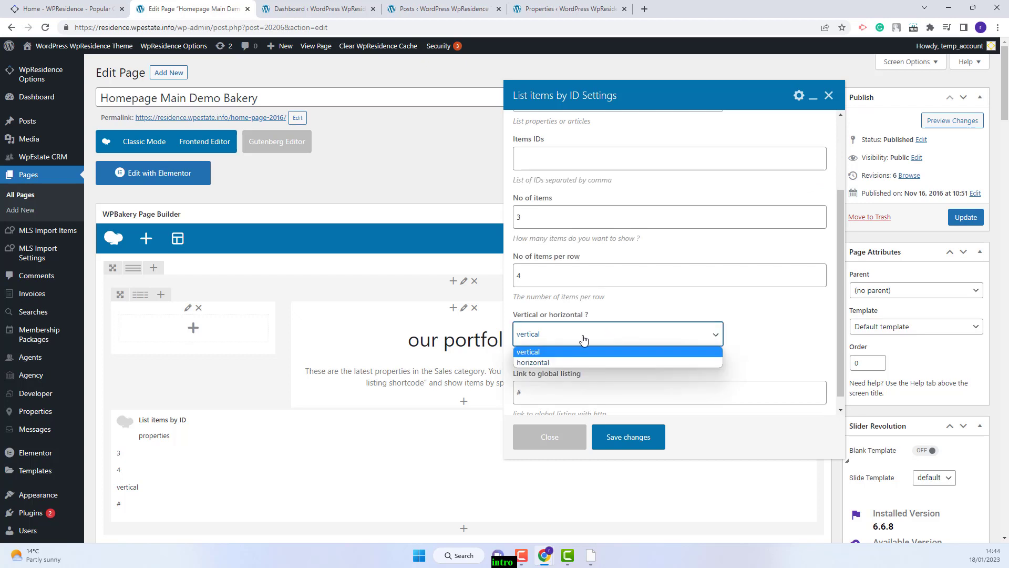
pyautogui.click(768, 348)
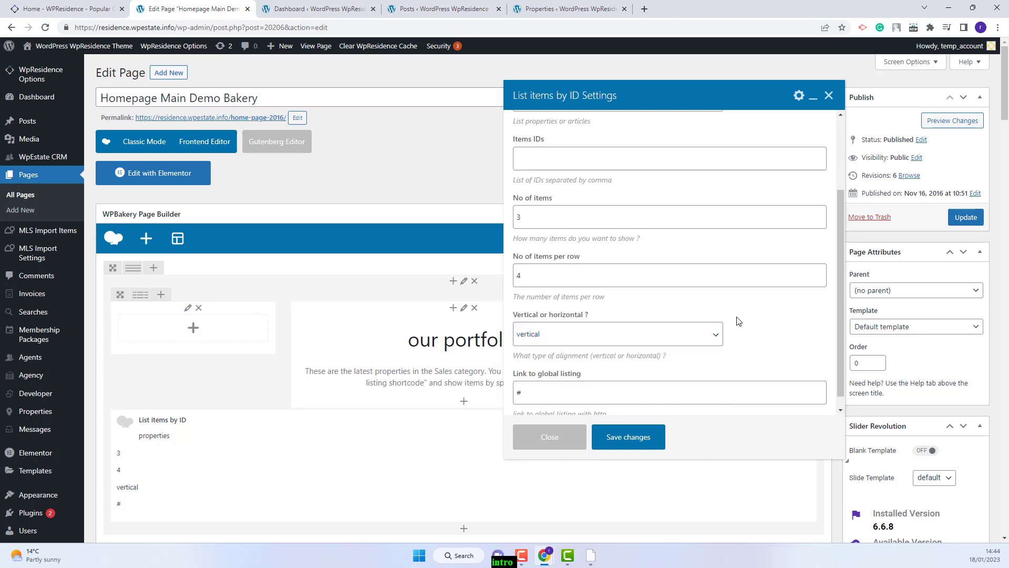
pyautogui.click(567, 373)
pyautogui.doubleClick(568, 373)
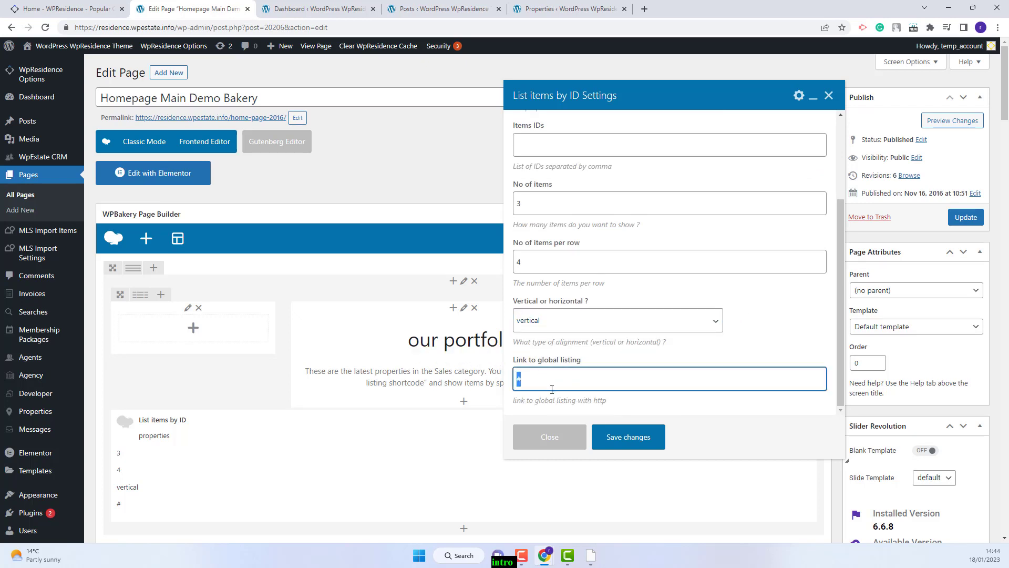
pyautogui.scroll(3, 607, 236)
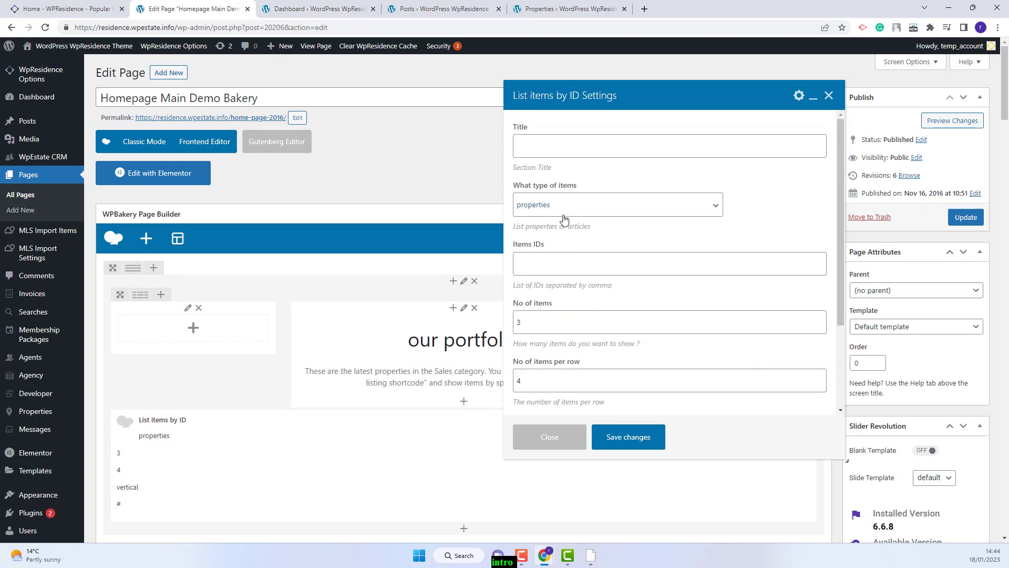
pyautogui.click(545, 263)
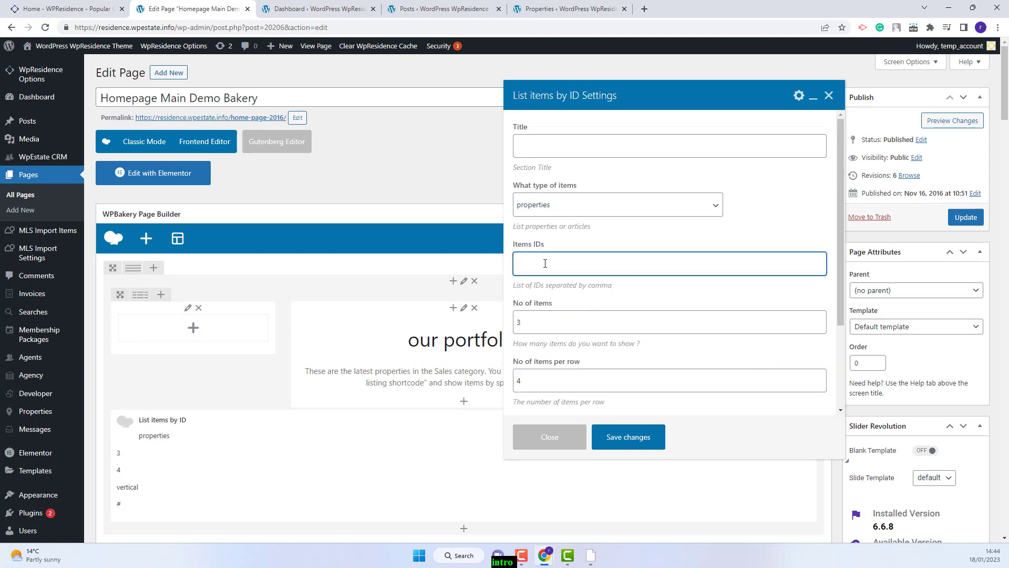
# - Fill Items IDs with properties 22919,22911,29498,22972,22426,22211
pyautogui.click(562, 10)
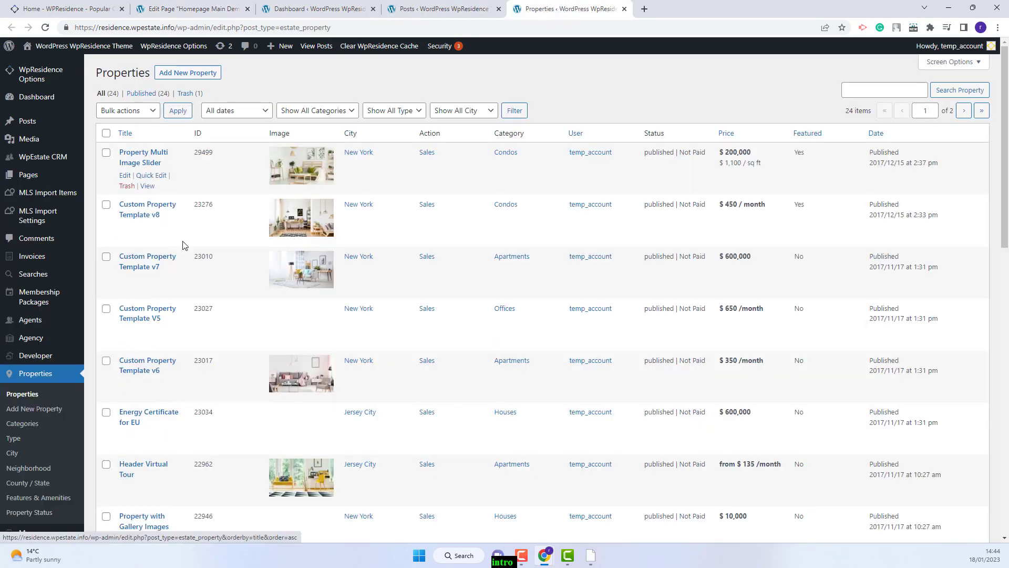
pyautogui.scroll(-4, 188, 494)
pyautogui.doubleClick(195, 356)
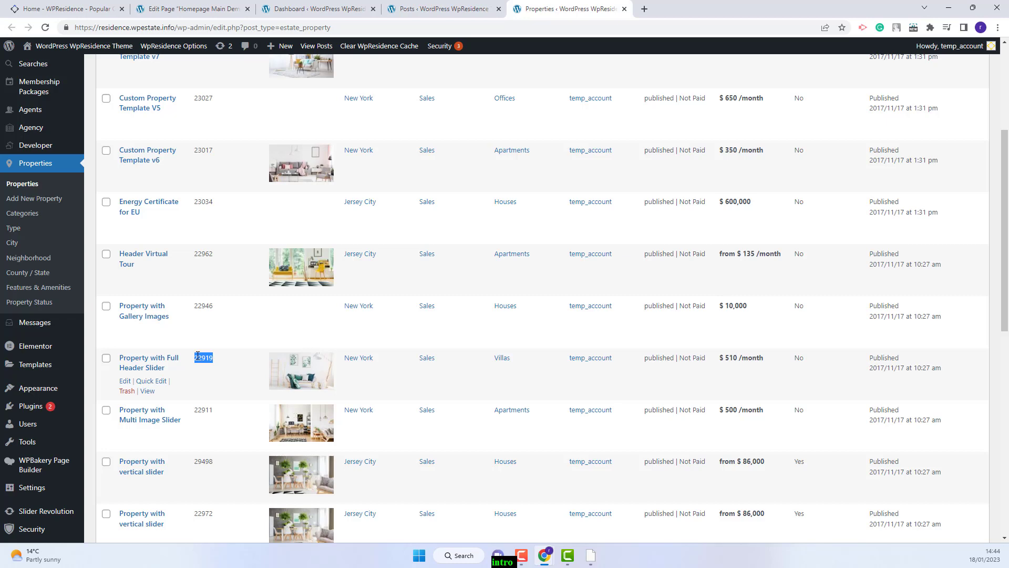
pyautogui.hotkey('ctrl', 'c')
pyautogui.click(189, 8)
pyautogui.rightClick(557, 265)
pyautogui.click(605, 351)
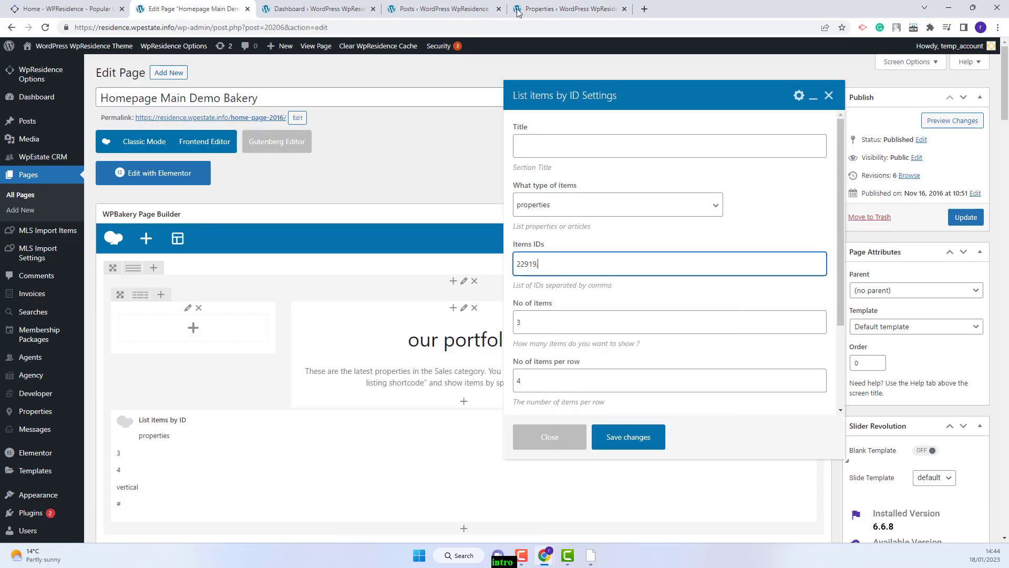
pyautogui.write(',22911,29498,22972,22426,22211')
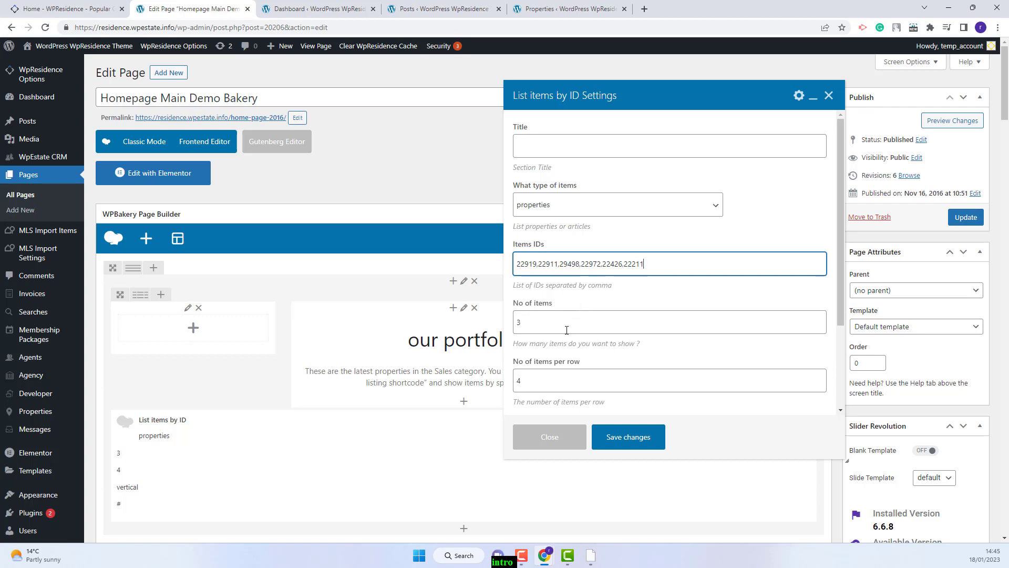
# - Set No of items to 6 and items per row to 3, then apply the settings
pyautogui.click(565, 324)
pyautogui.hotkey('ctrl', 'a')
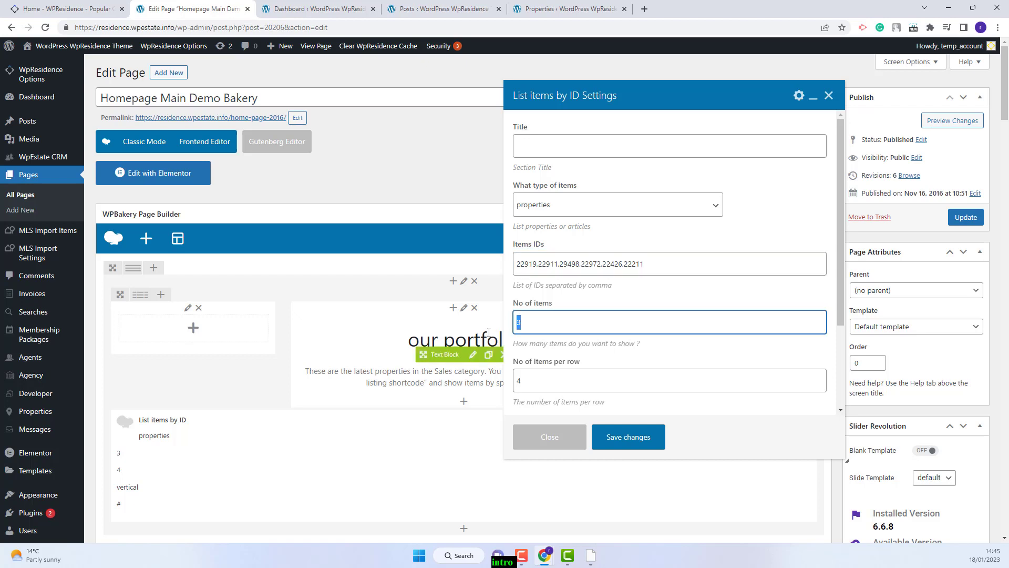
pyautogui.write('6')
pyautogui.click(515, 378)
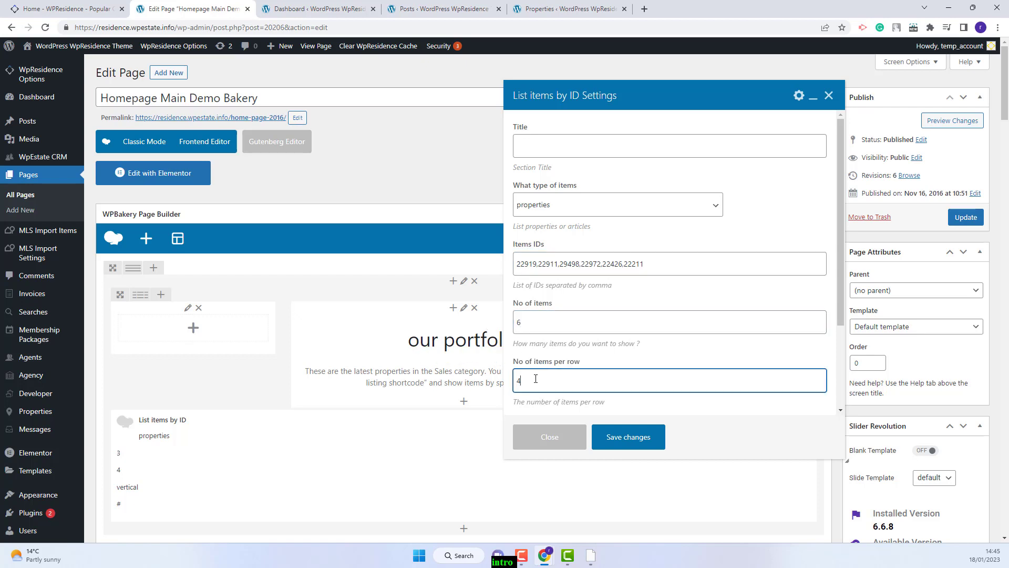
pyautogui.hotkey('ctrl', 'a')
pyautogui.write('3')
pyautogui.scroll(-2, 683, 315)
pyautogui.click(517, 379)
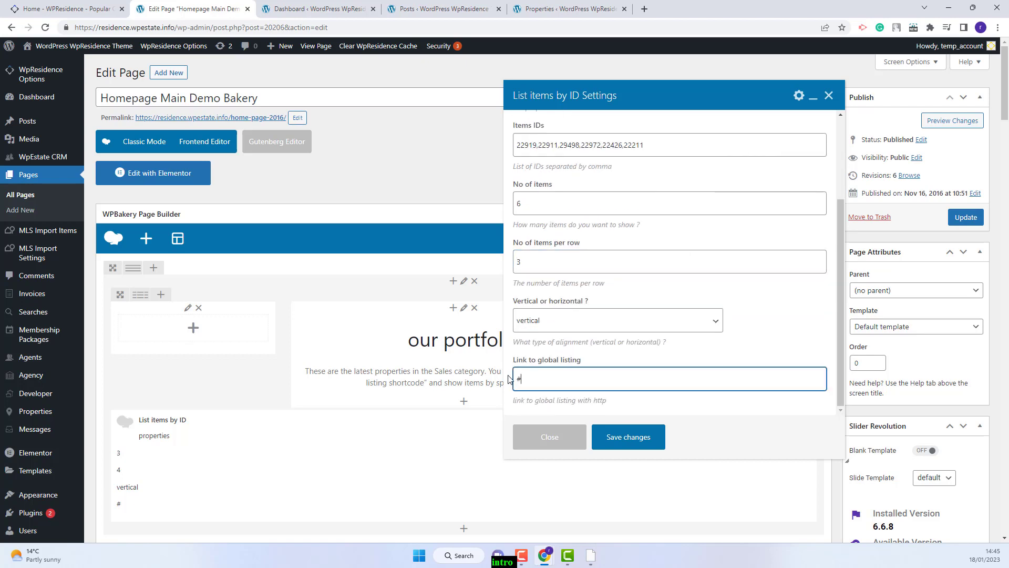
pyautogui.press('Return')
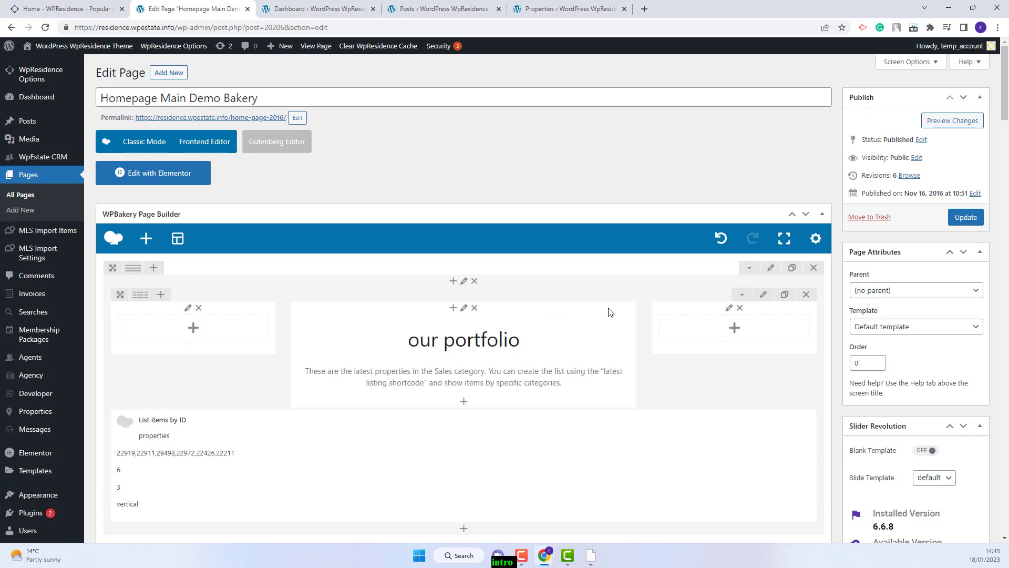
# - Update the page and check the six property cards, three per row, on the live homepage
pyautogui.click(972, 219)
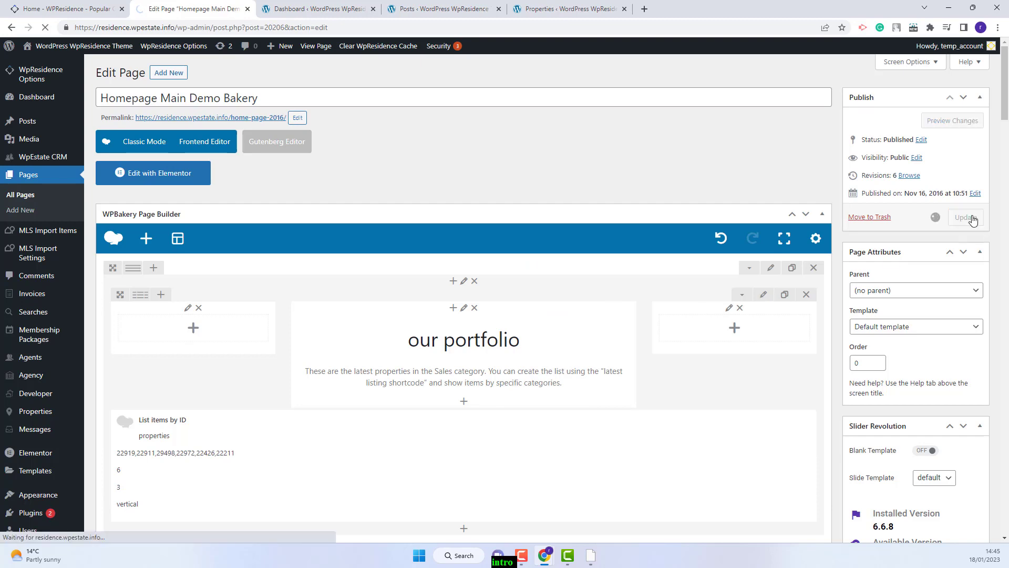
pyautogui.click(315, 45)
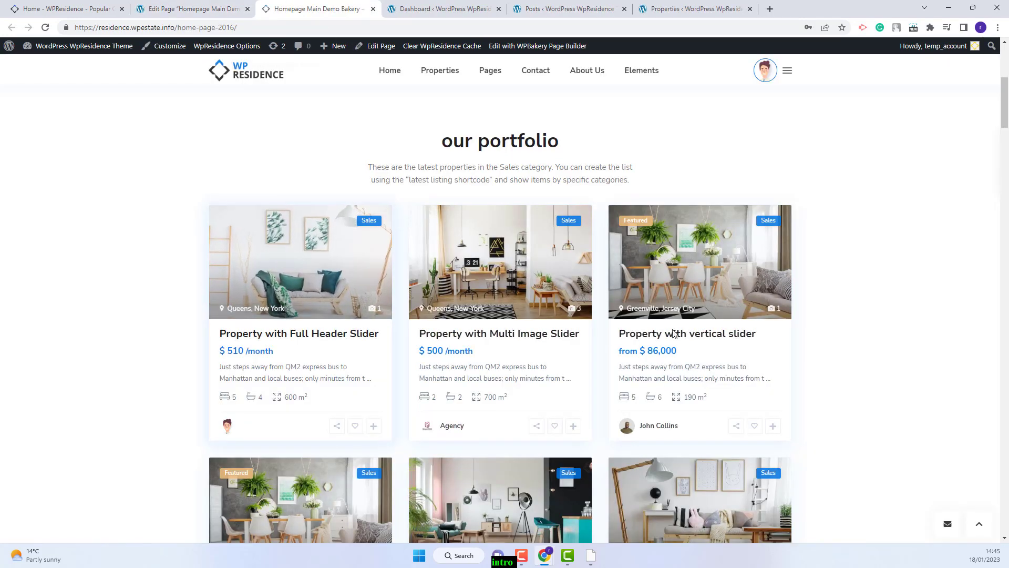
pyautogui.scroll(-5, 729, 352)
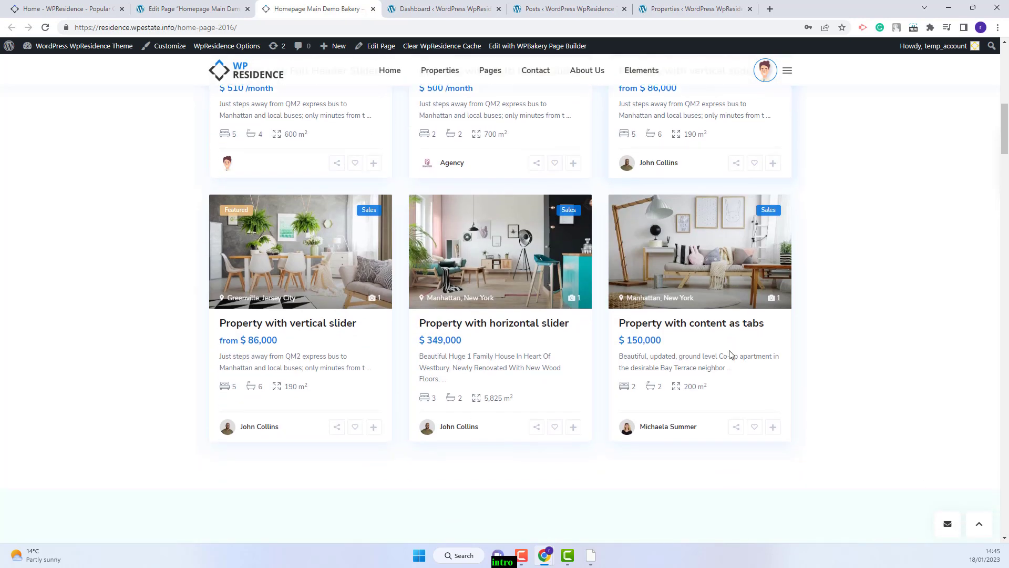
pyautogui.scroll(5, 729, 355)
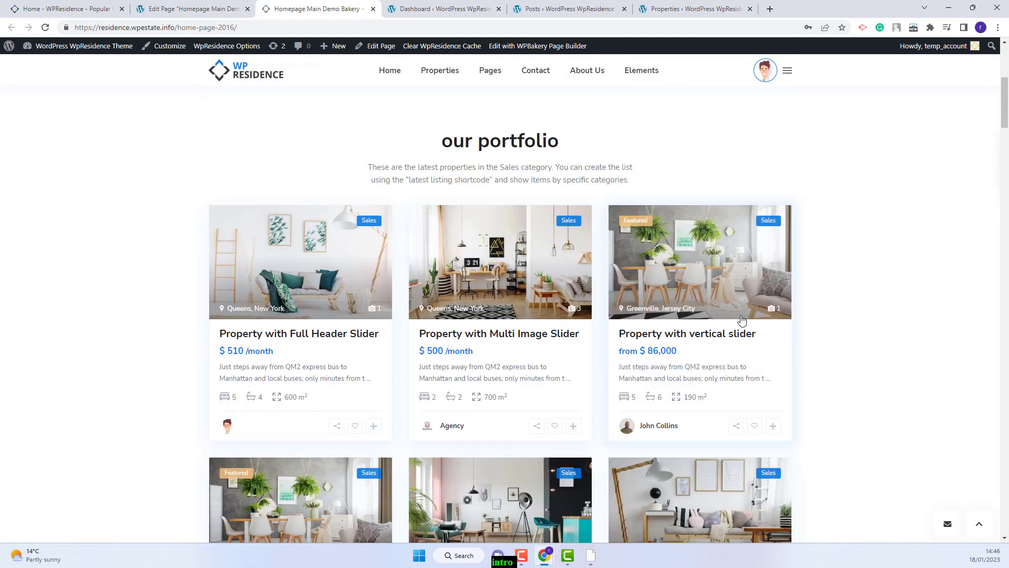